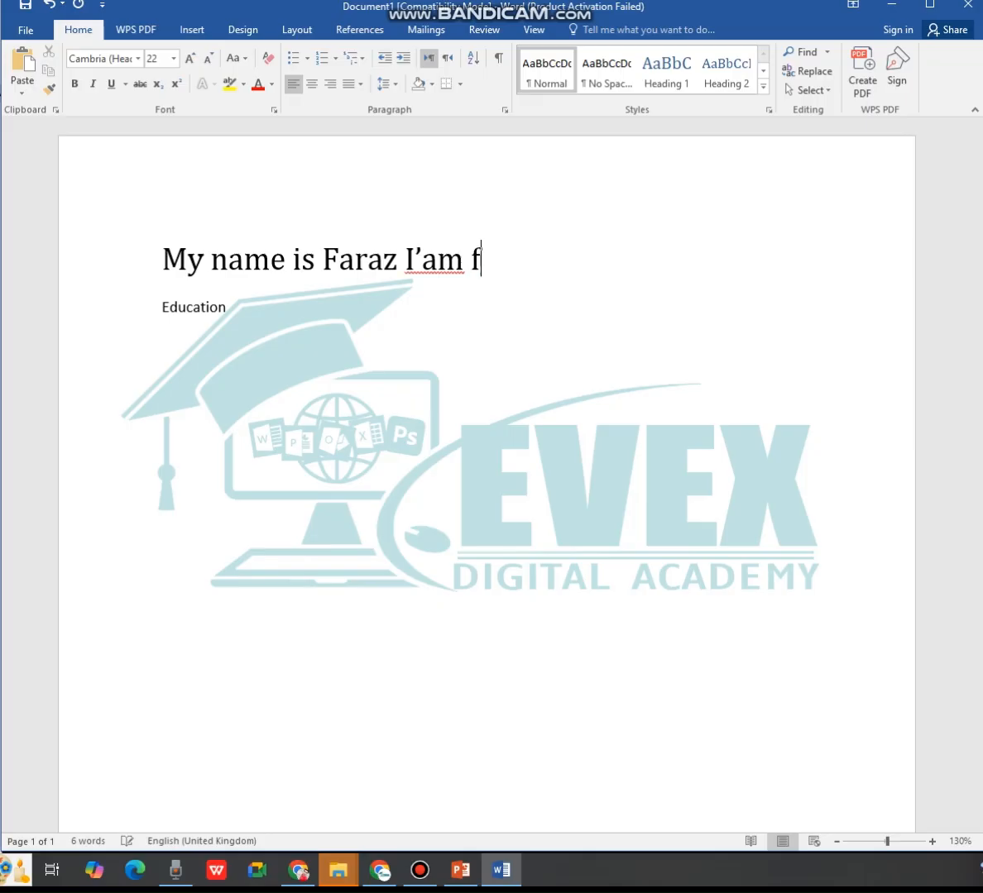
# Correct 'I'am' to 'I'm' and finish the sentence with 'from Tando Allahyar.'
pyautogui.press('BackSpace')
pyautogui.press('Left')
pyautogui.press('Left')
pyautogui.press('BackSpace')
pyautogui.press('End')
pyautogui.write('from')
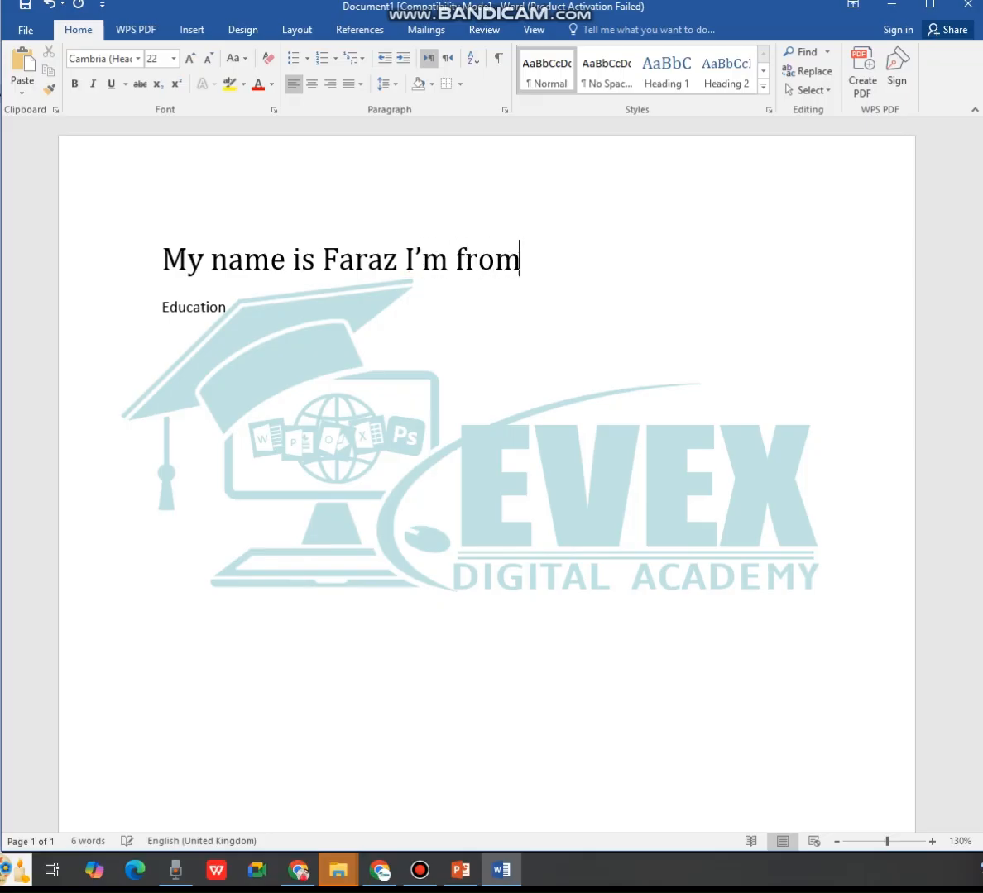
pyautogui.write(' tando allahyar.')
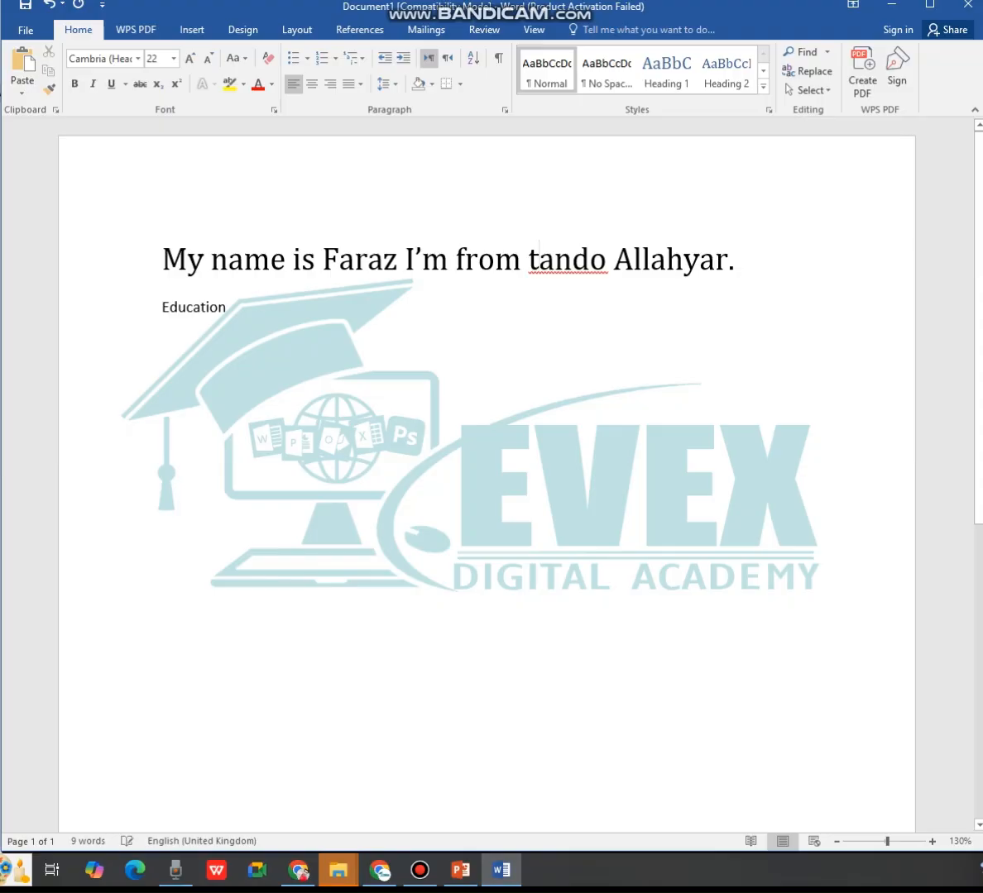
pyautogui.press('BackSpace')
pyautogui.write('T')
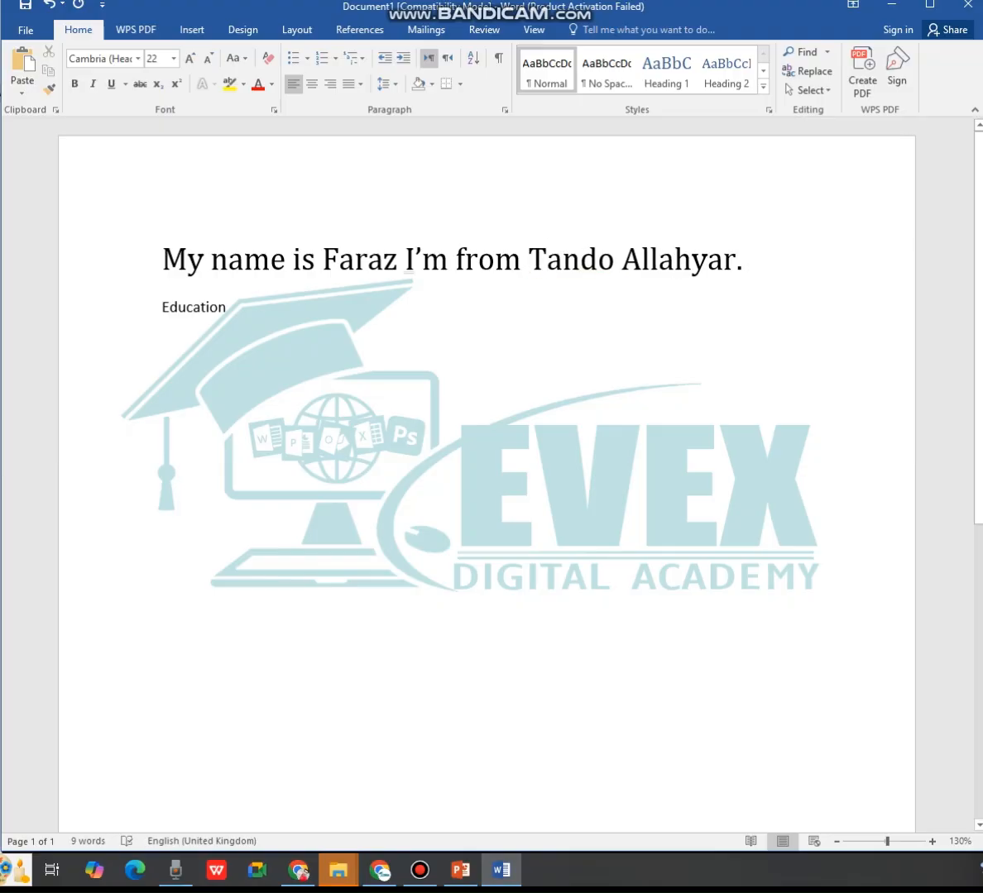
# Make the name and 'Tando Allahyar' in the introduction bold
pyautogui.moveTo(409, 262); pyautogui.dragTo(322, 262)
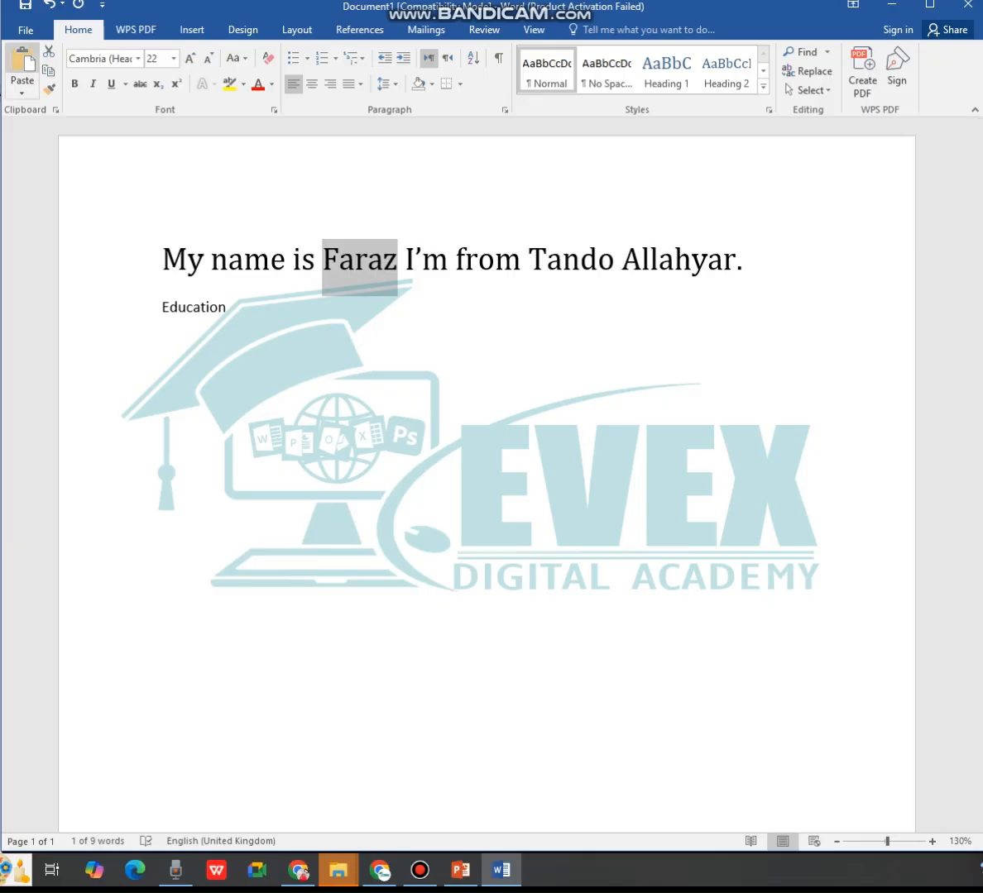
pyautogui.click(75, 84)
pyautogui.moveTo(742, 262); pyautogui.dragTo(534, 262)
pyautogui.click(75, 83)
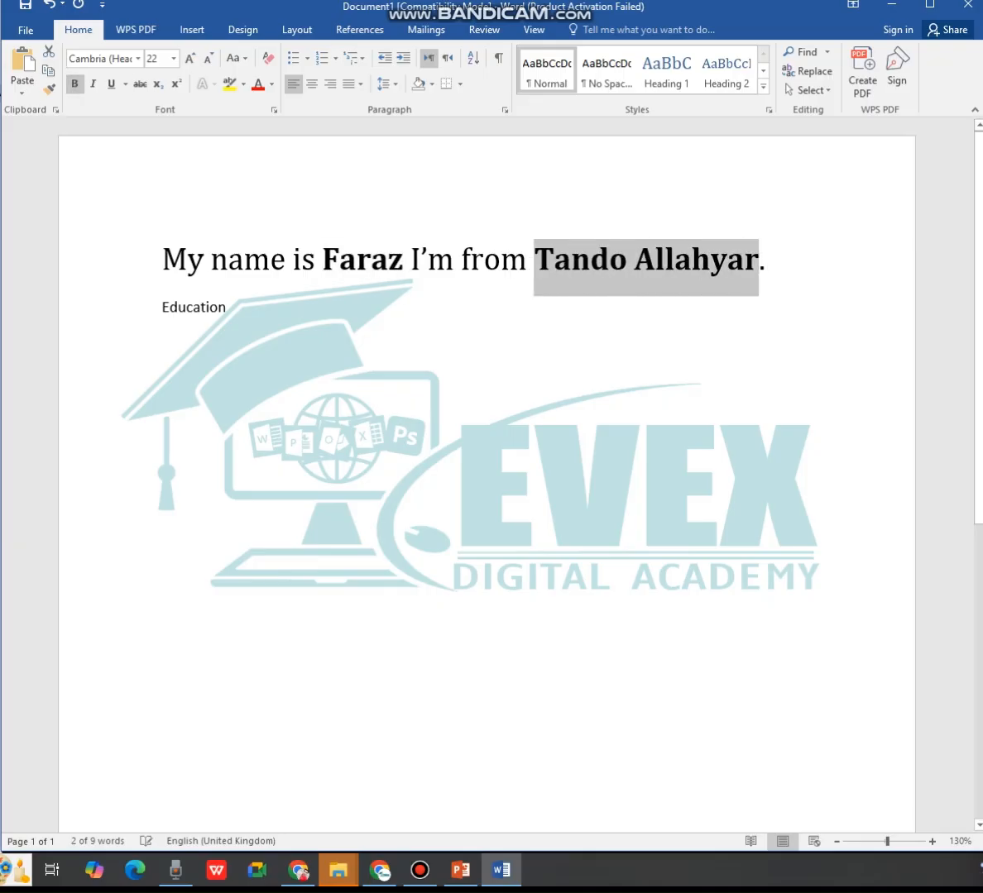
pyautogui.click(630, 261)
pyautogui.click(772, 261)
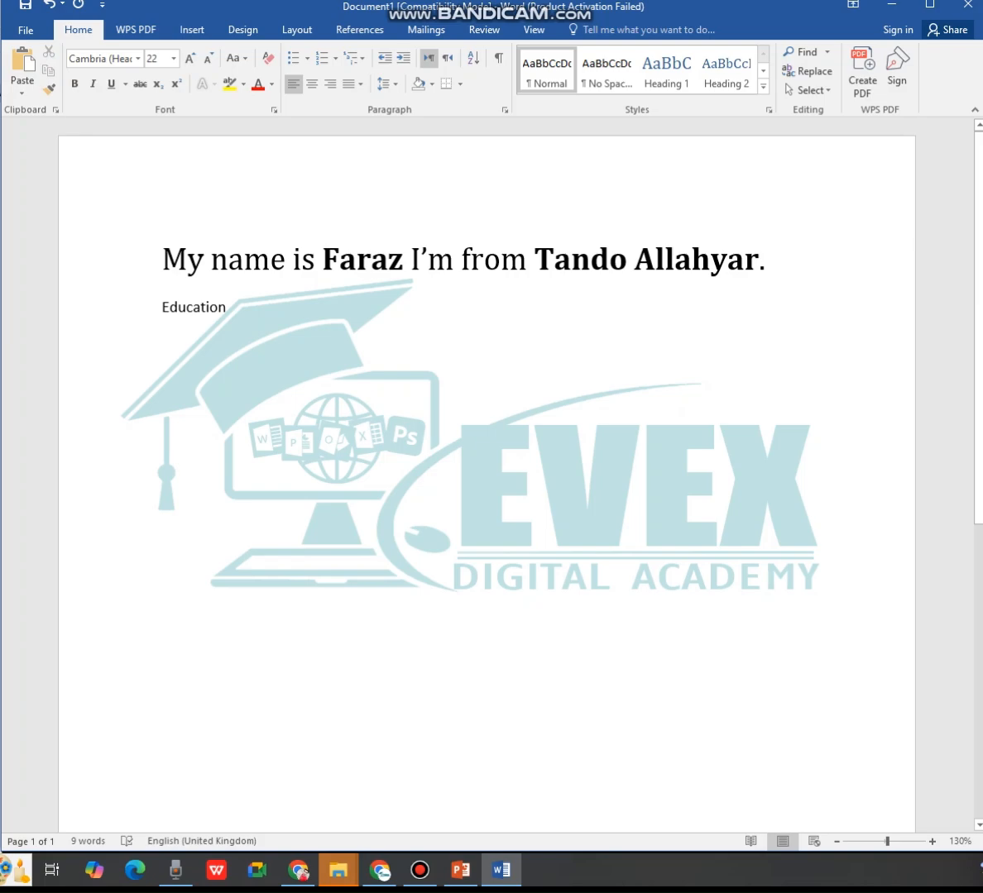
# Add an empty line and underline the name, removing a trial italic
pyautogui.press('Return')
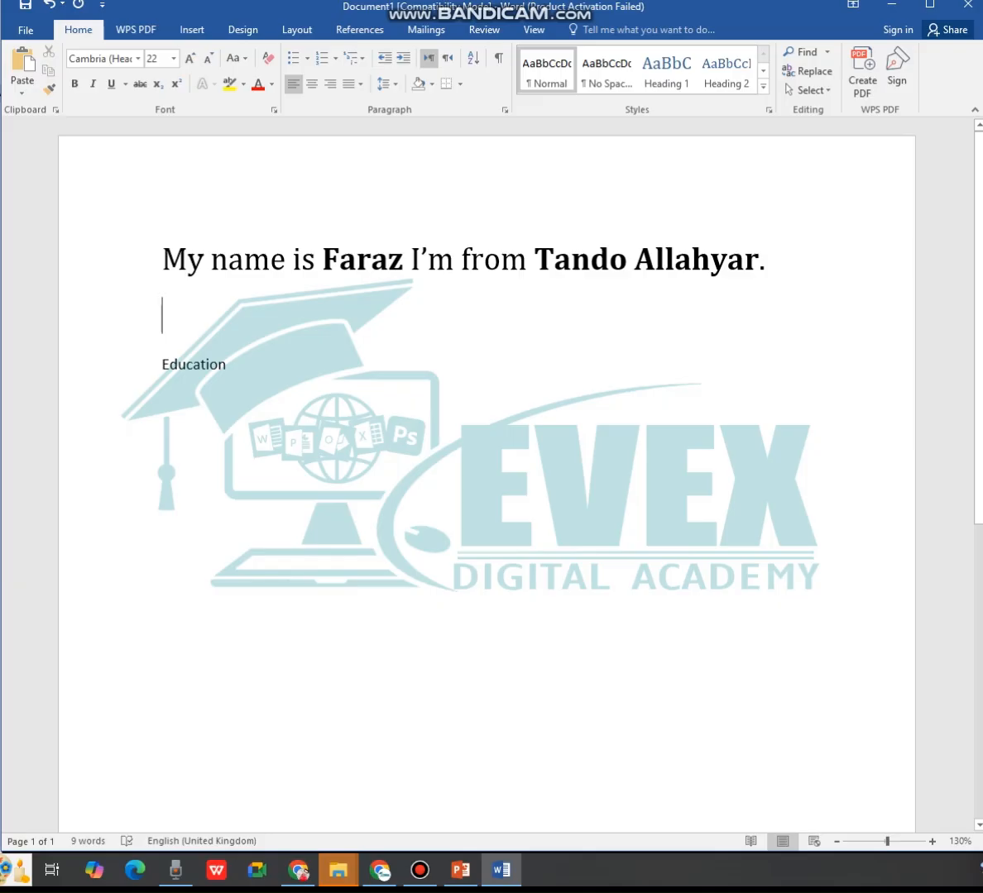
pyautogui.moveTo(404, 263); pyautogui.dragTo(322, 263)
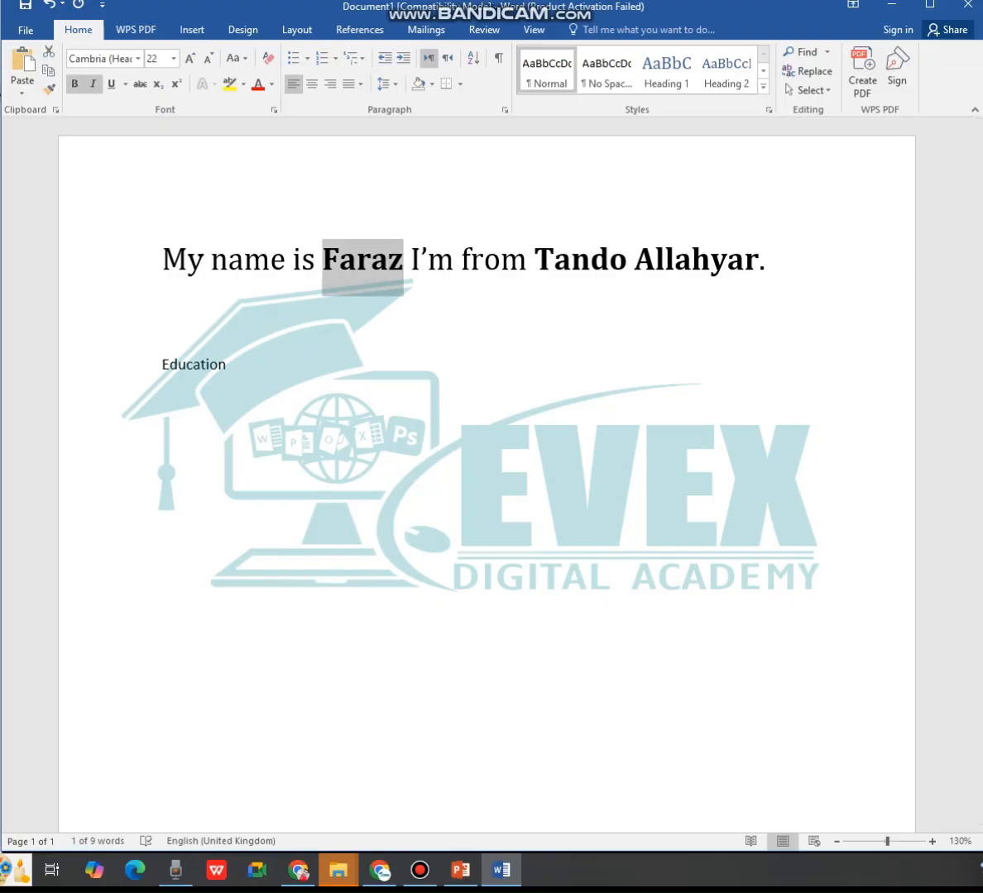
pyautogui.hotkey('ctrl', 'i')
pyautogui.click(162, 315)
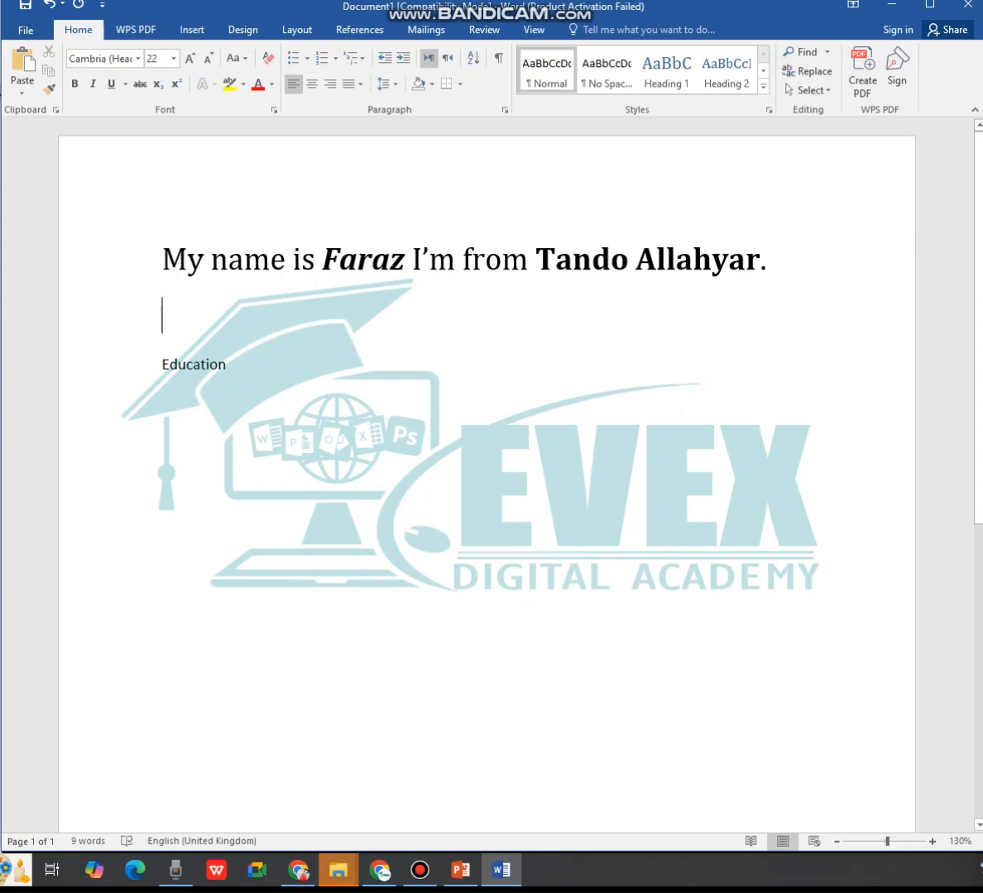
pyautogui.moveTo(403, 259); pyautogui.dragTo(323, 258)
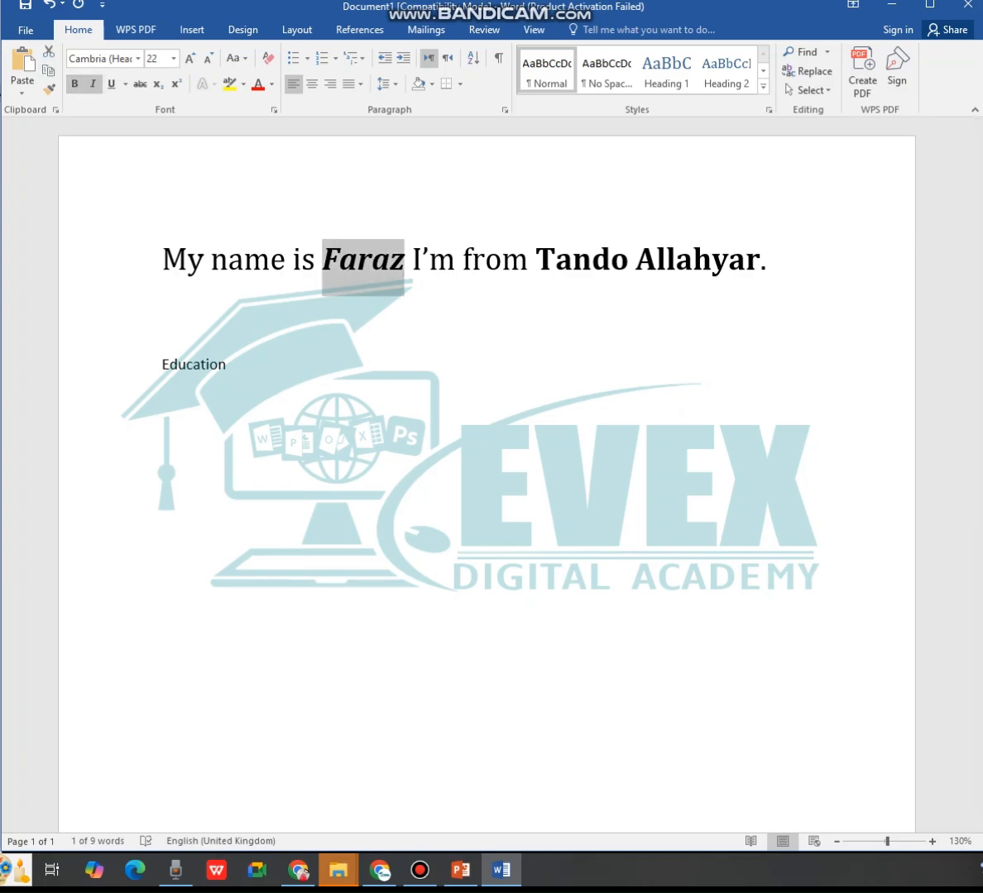
pyautogui.hotkey('ctrl', 'i')
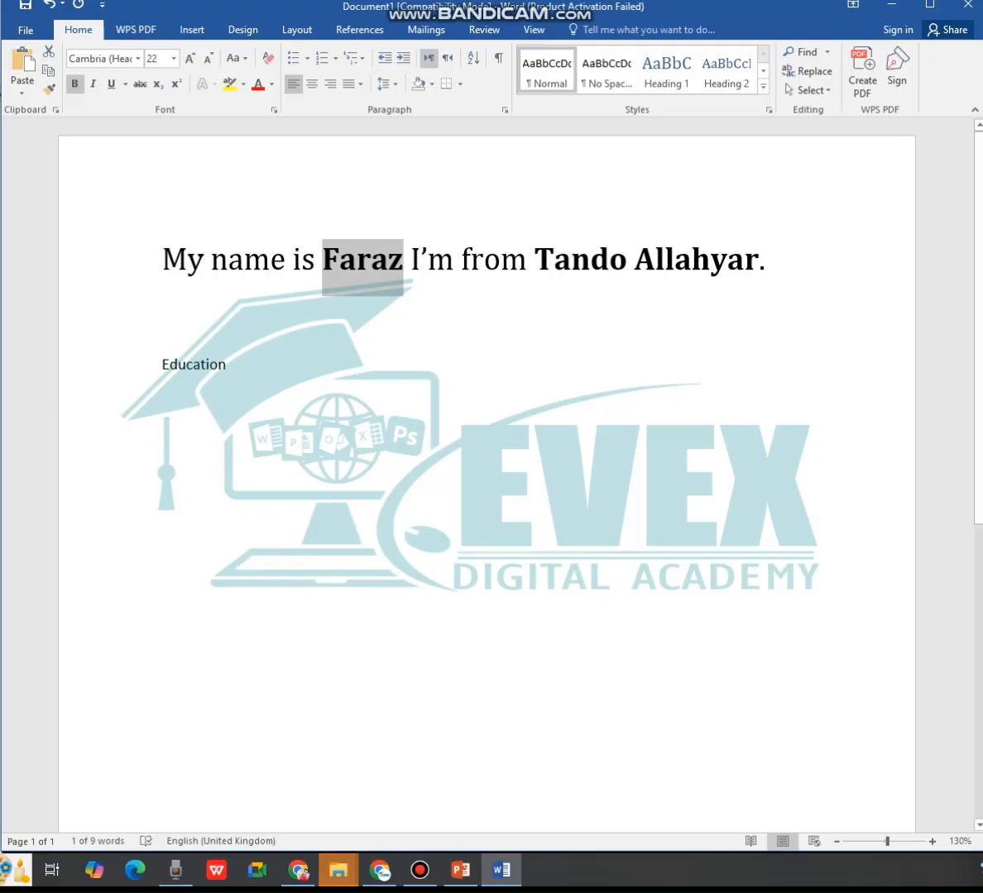
pyautogui.hotkey('ctrl', 'u')
# Underline 'Tando Allahyar.' at the end of the introduction sentence
pyautogui.click(230, 363)
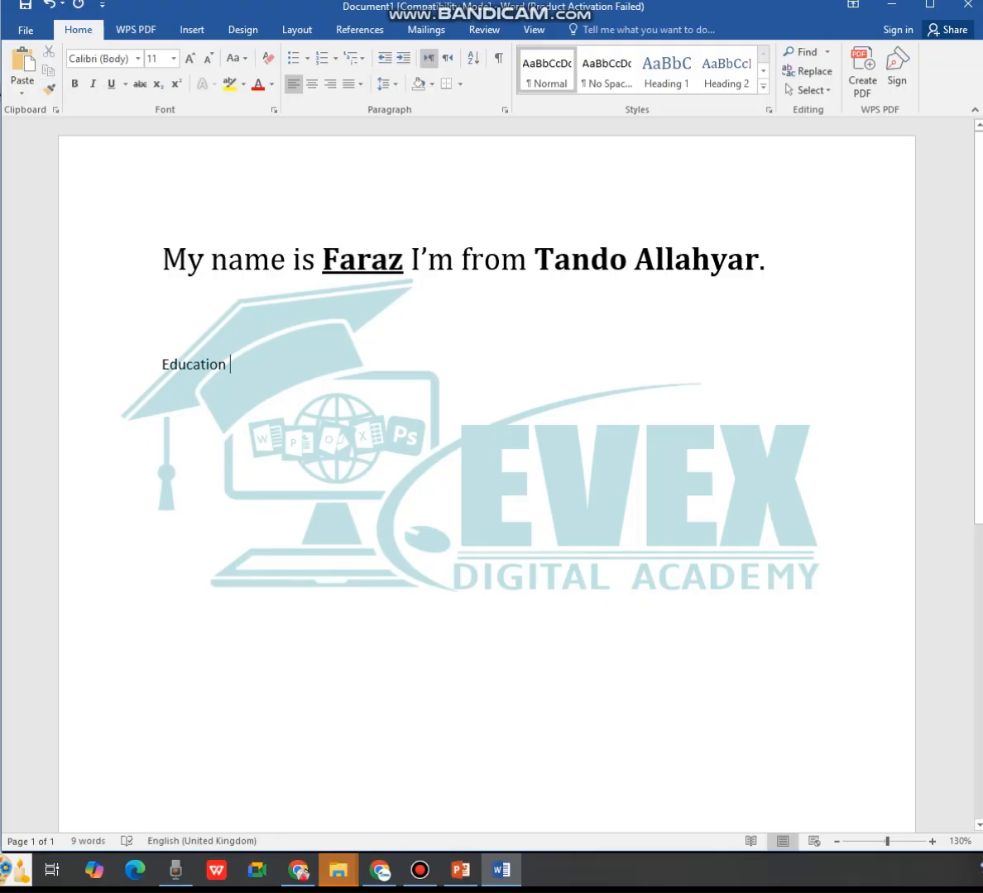
pyautogui.moveTo(765, 259); pyautogui.dragTo(534, 259)
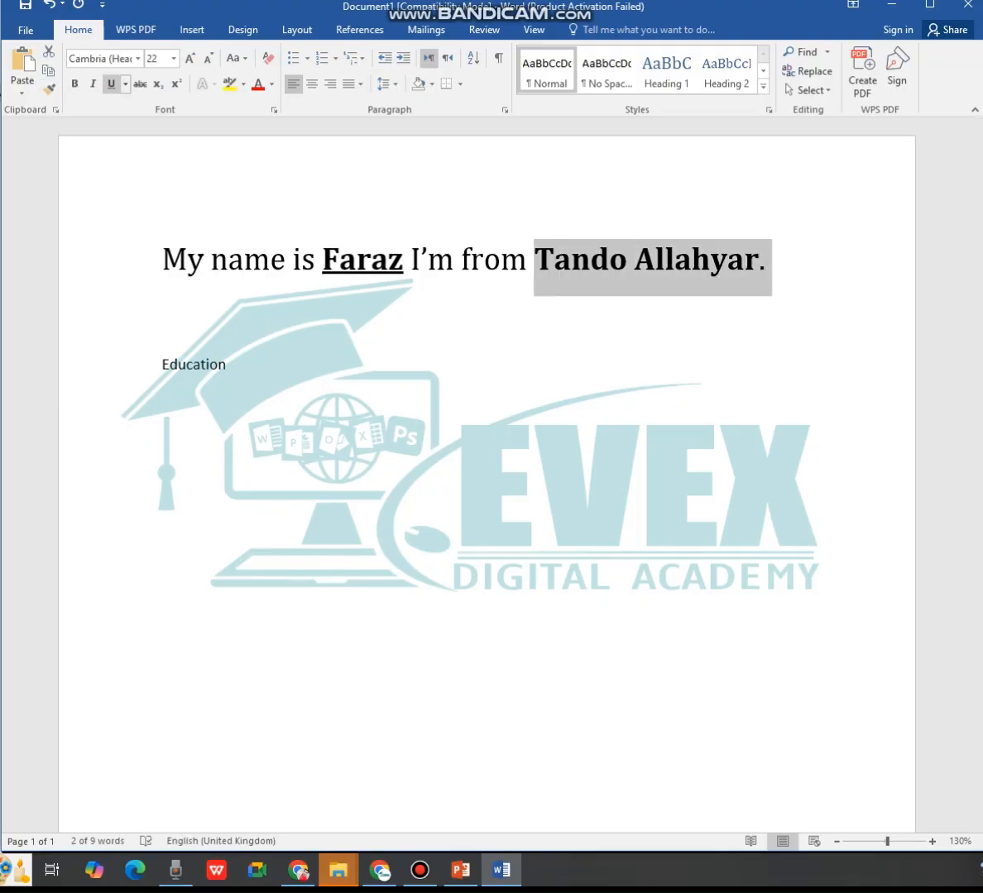
pyautogui.click(111, 84)
pyautogui.click(772, 259)
# Type a 'Name:' line with the full name and a 'City: Tando Allahyar' line below
pyautogui.press('Return')
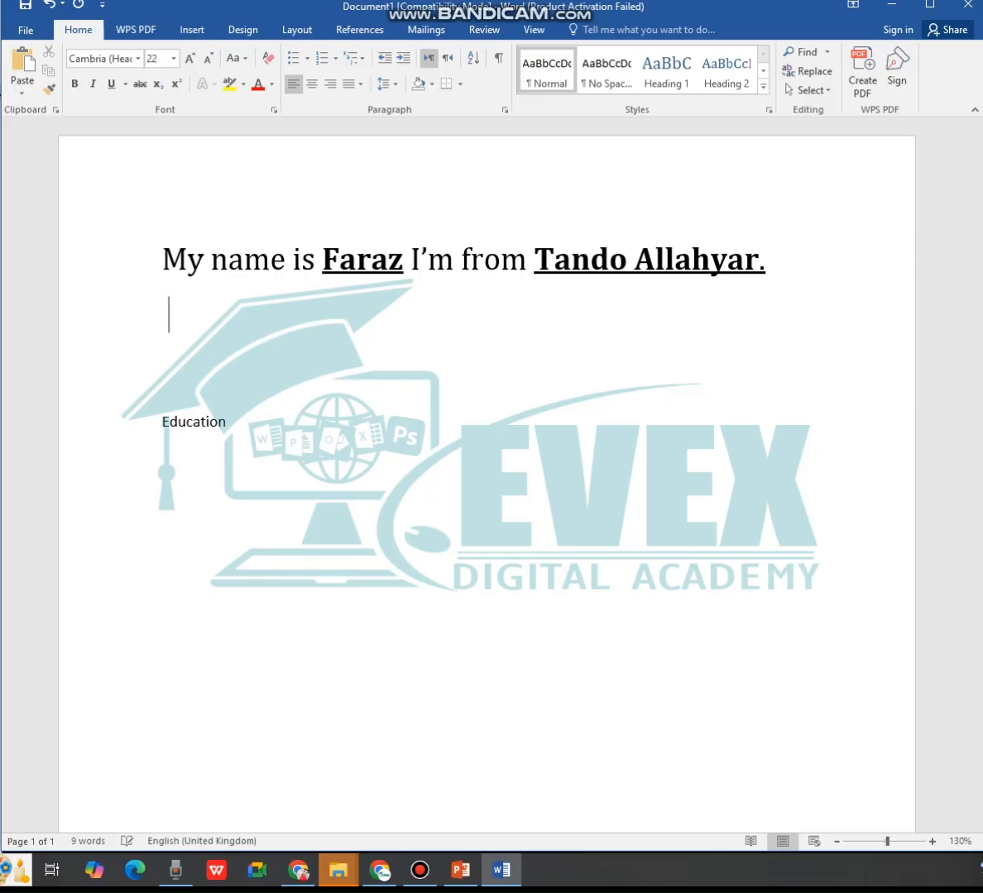
pyautogui.write('name: ')
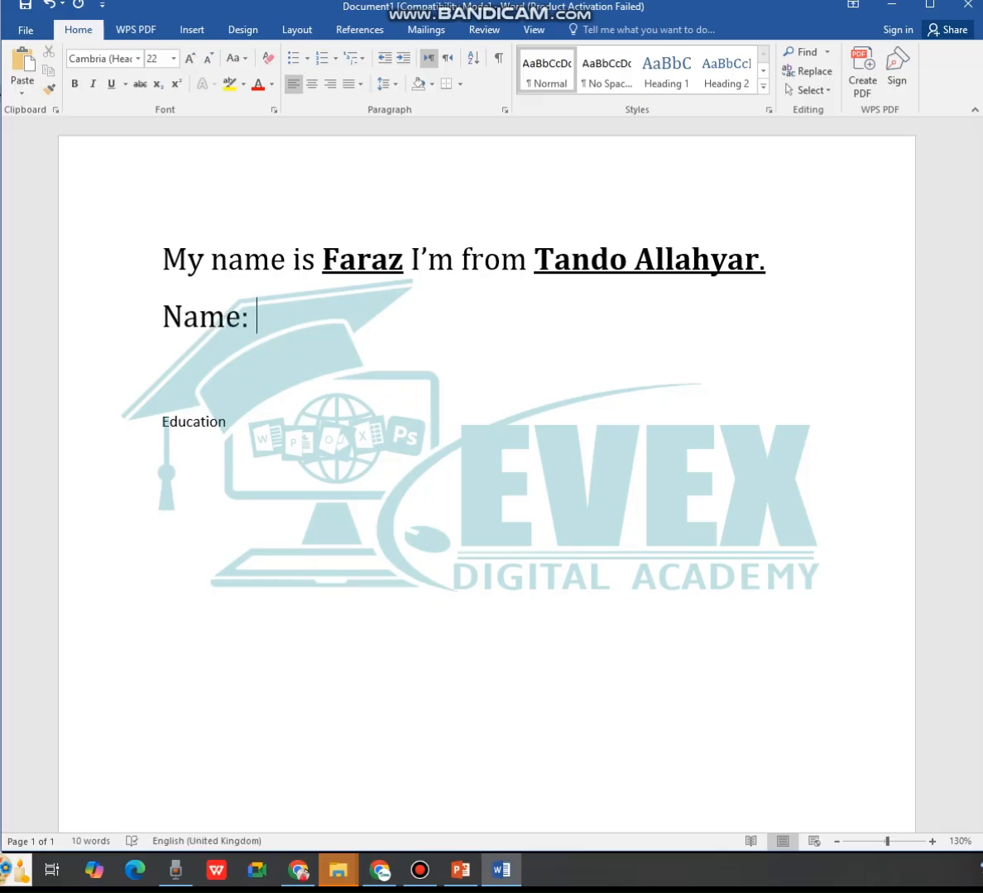
pyautogui.write('Faraz Sirewal')
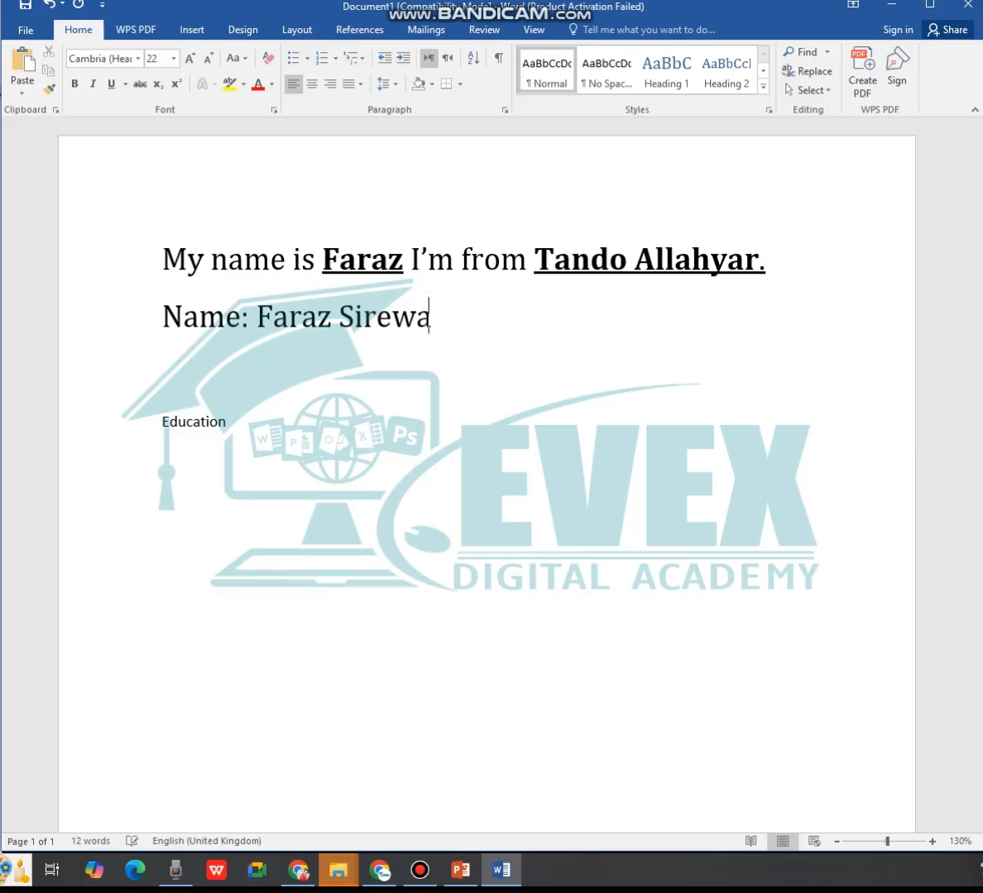
pyautogui.press('Return')
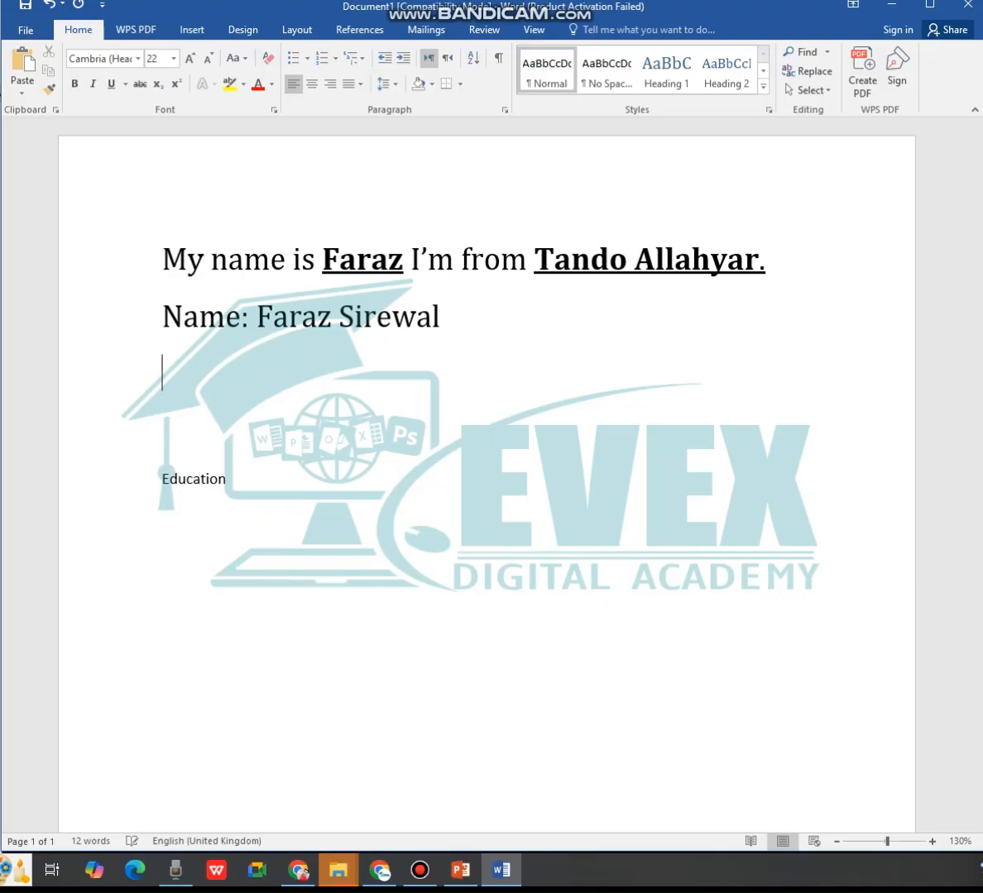
pyautogui.write('City: Tan')
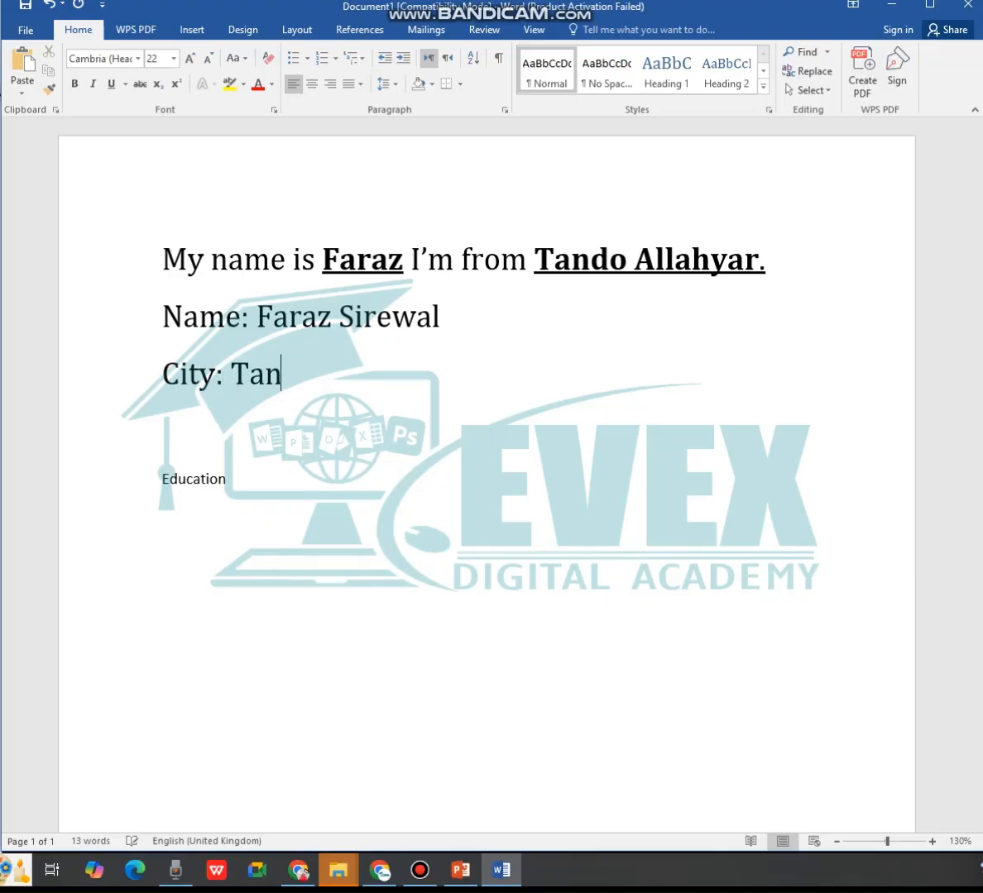
pyautogui.write('do Allahyar')
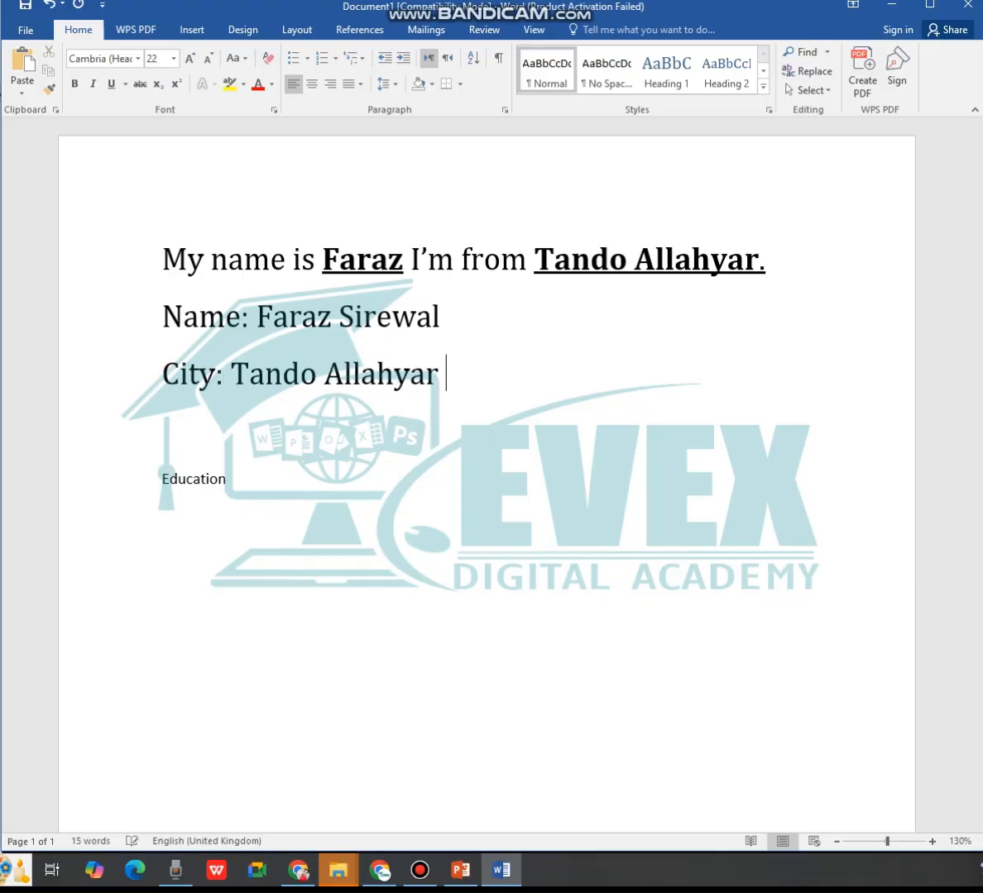
# Underline the town on the City line and the full name on the Name line
pyautogui.moveTo(445, 377); pyautogui.dragTo(234, 376)
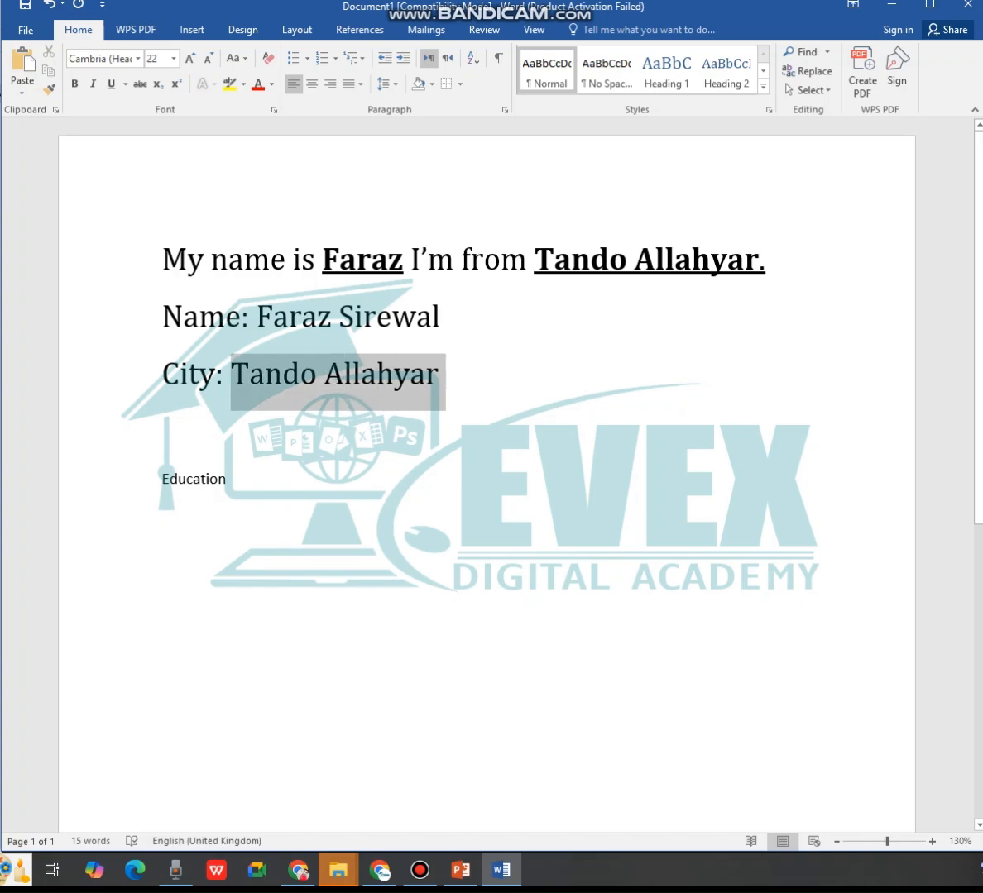
pyautogui.click(111, 83)
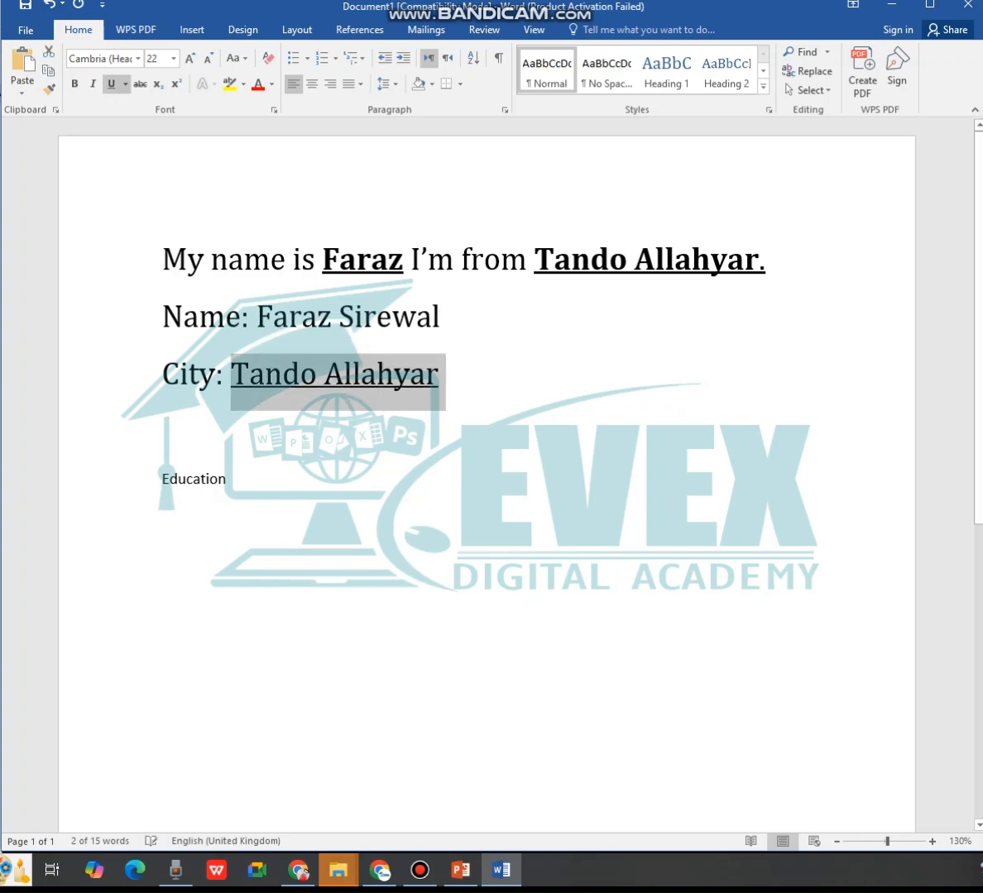
pyautogui.moveTo(439, 316); pyautogui.dragTo(256, 316)
pyautogui.click(111, 83)
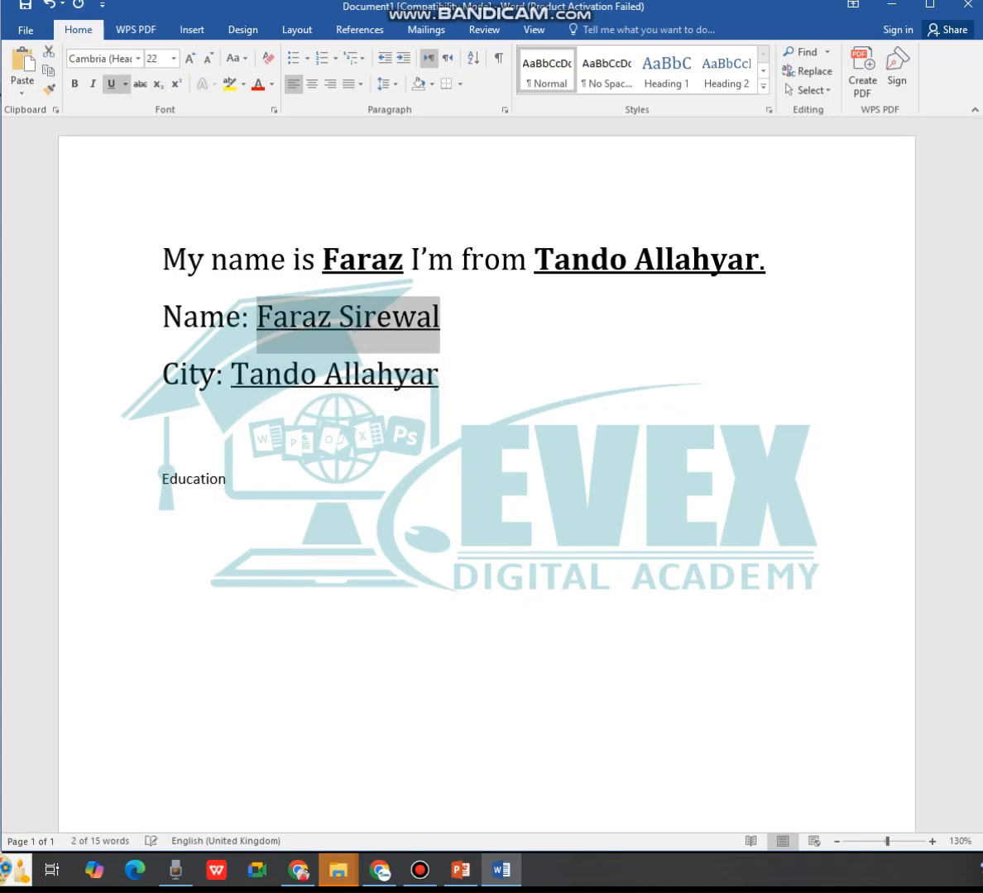
pyautogui.click(232, 479)
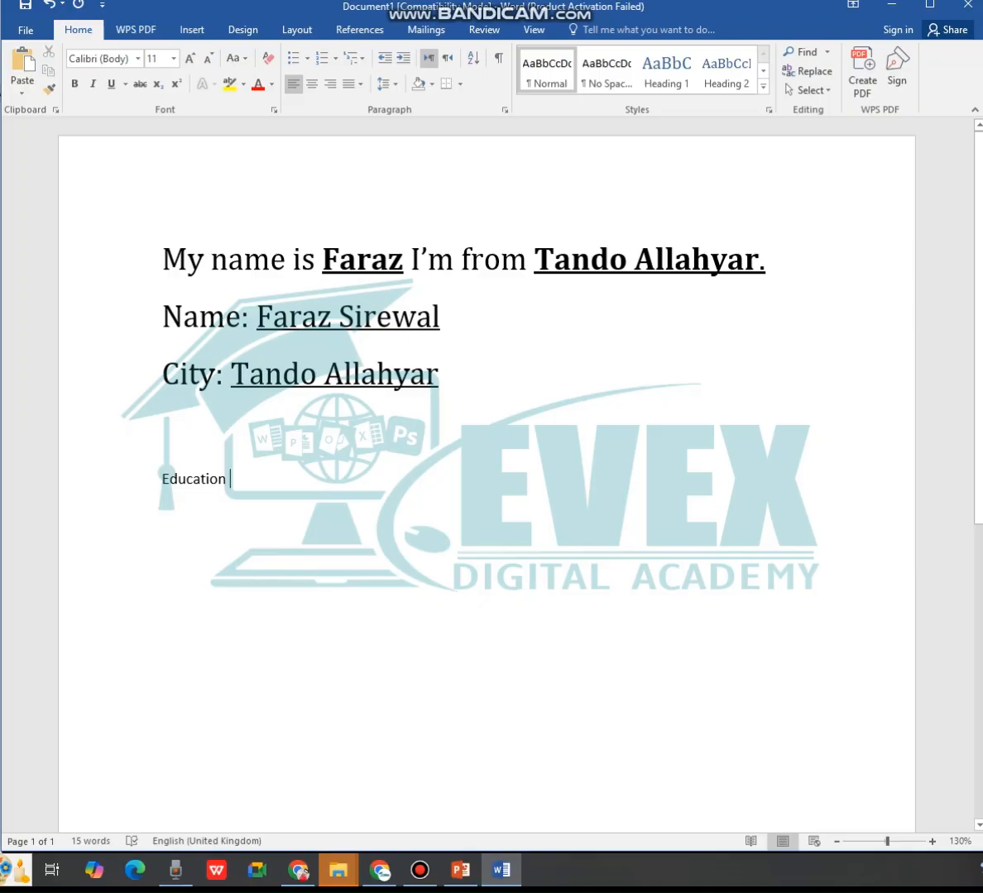
# Change the full name's underline colour to red
pyautogui.moveTo(439, 316); pyautogui.dragTo(257, 316)
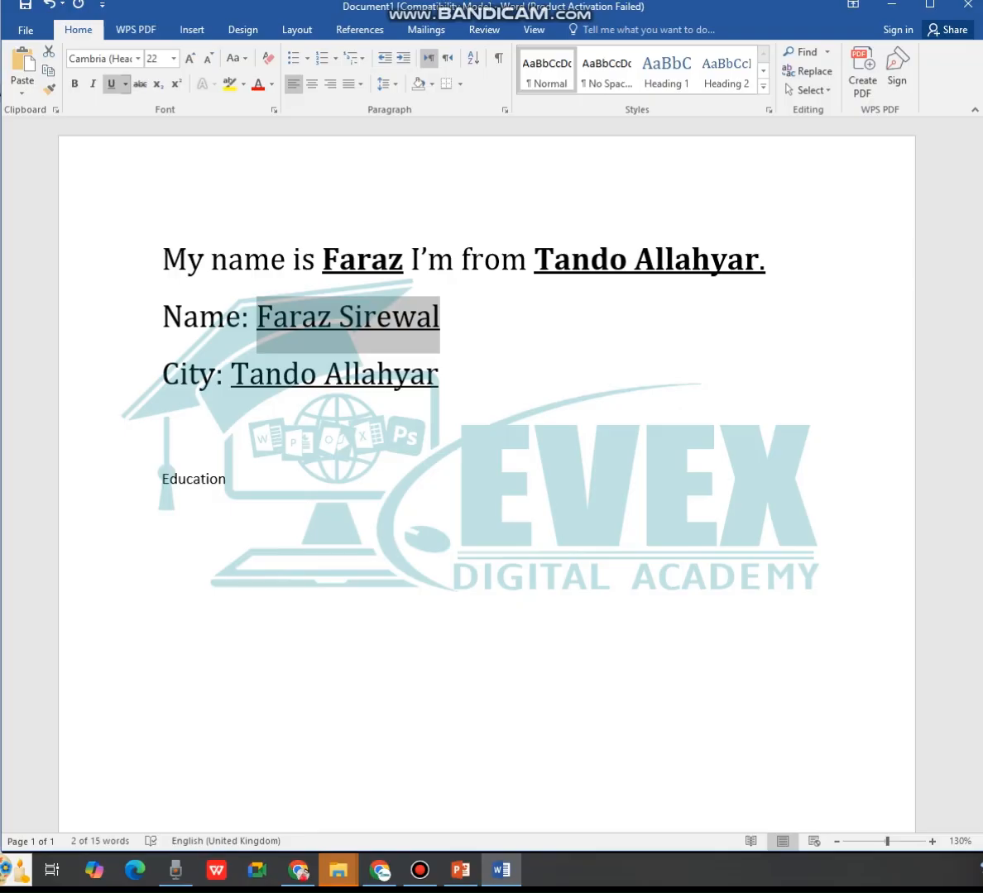
pyautogui.click(125, 84)
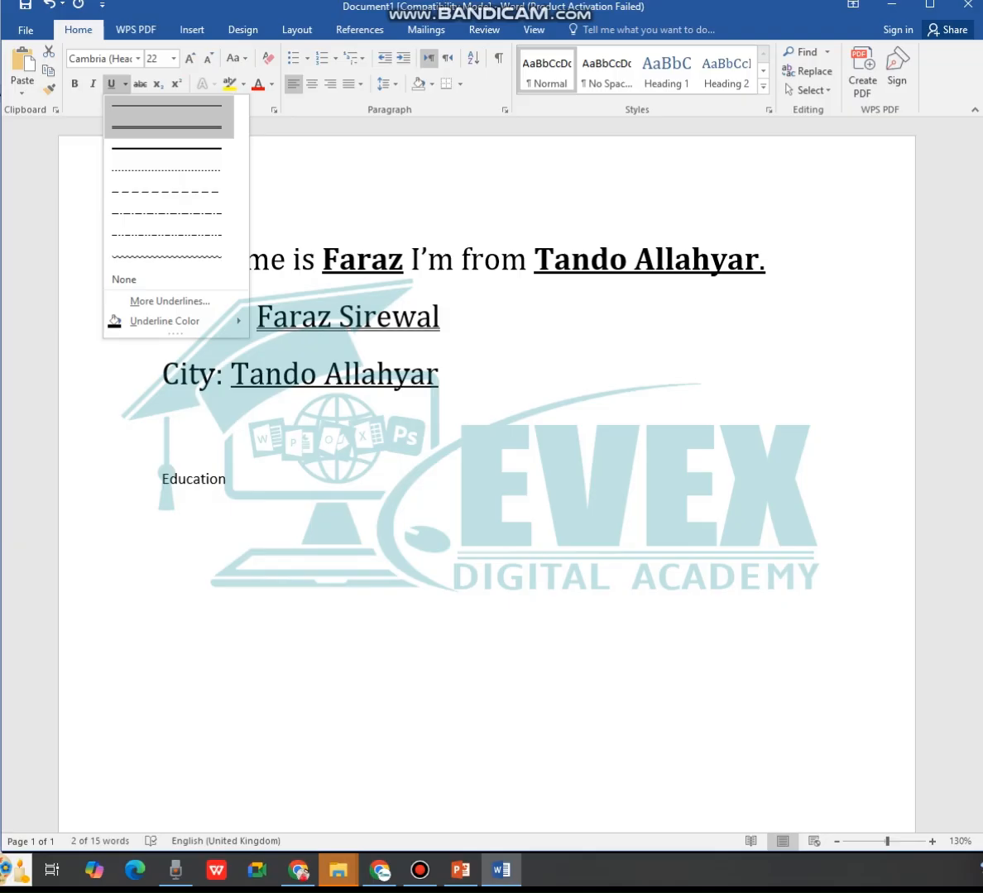
pyautogui.moveTo(165, 321)
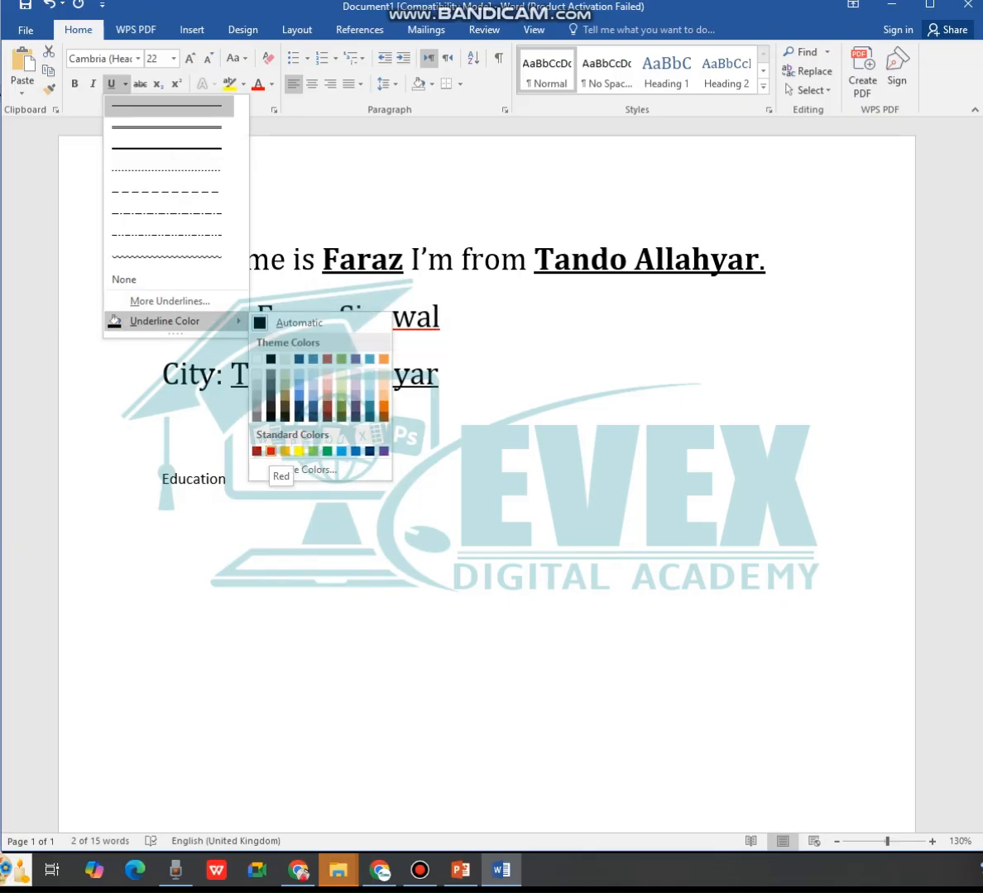
pyautogui.click(271, 451)
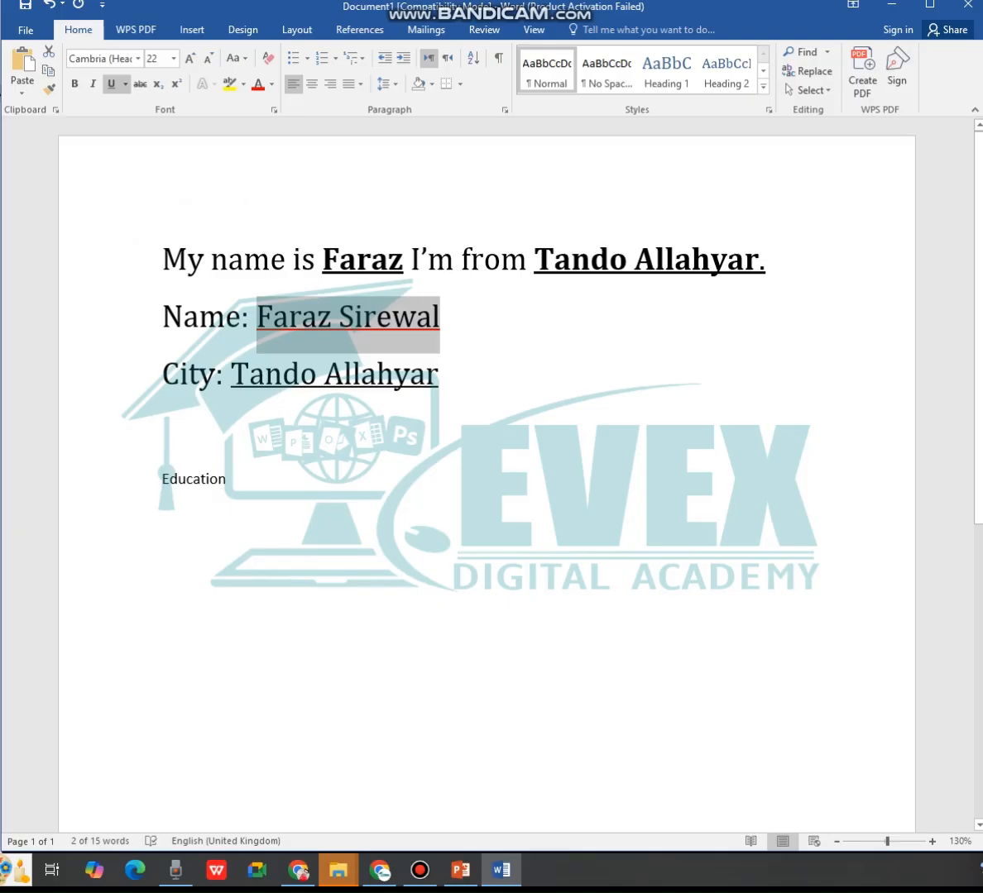
pyautogui.click(442, 317)
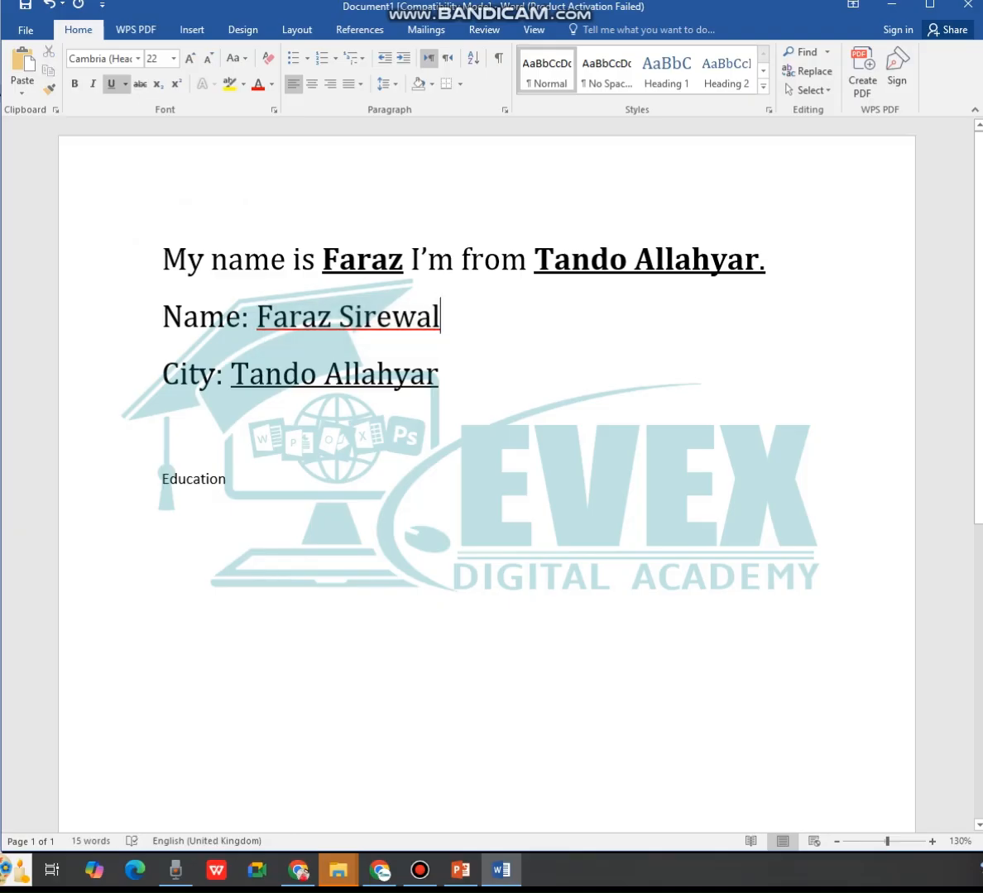
# Add blank lines between the City line and the Education text
pyautogui.click(163, 430)
pyautogui.press('Return')
pyautogui.press('Return')
pyautogui.press('Return')
pyautogui.press('Return')
pyautogui.press('Up')
pyautogui.press('Up')
pyautogui.press('Up')
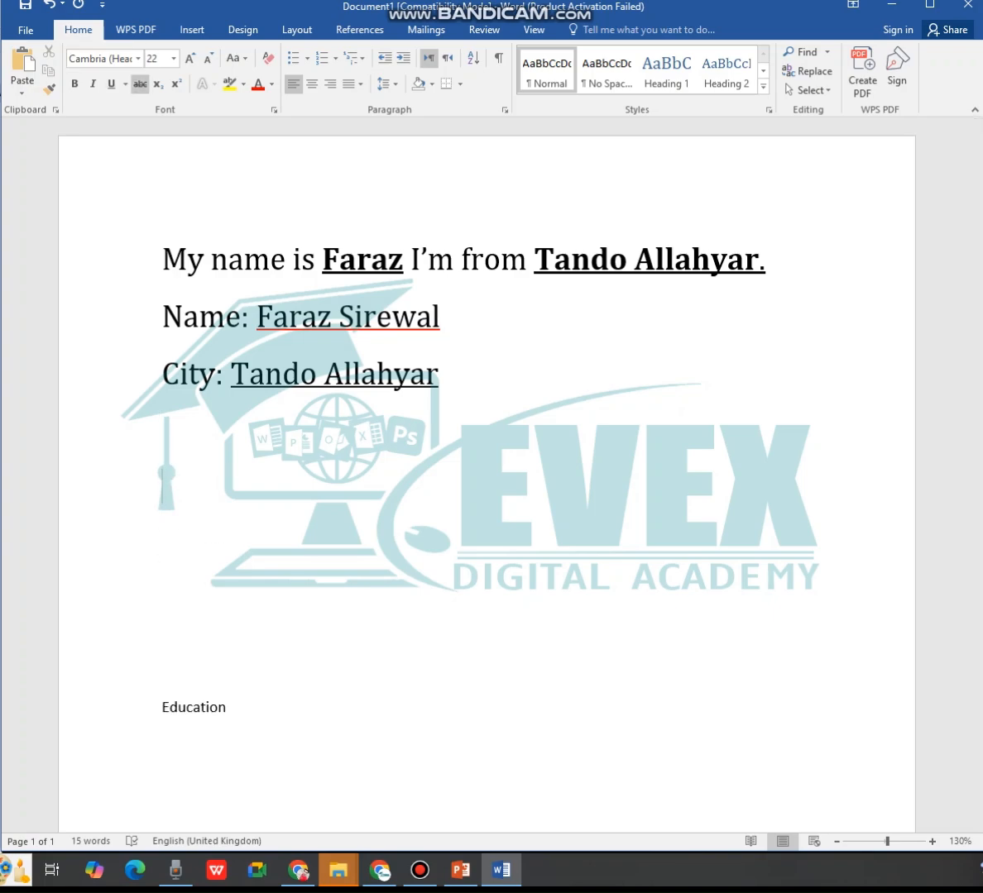
# Try strikethrough on 'Tando Allahyar', undo it, and add another blank line
pyautogui.moveTo(440, 376); pyautogui.dragTo(232, 376)
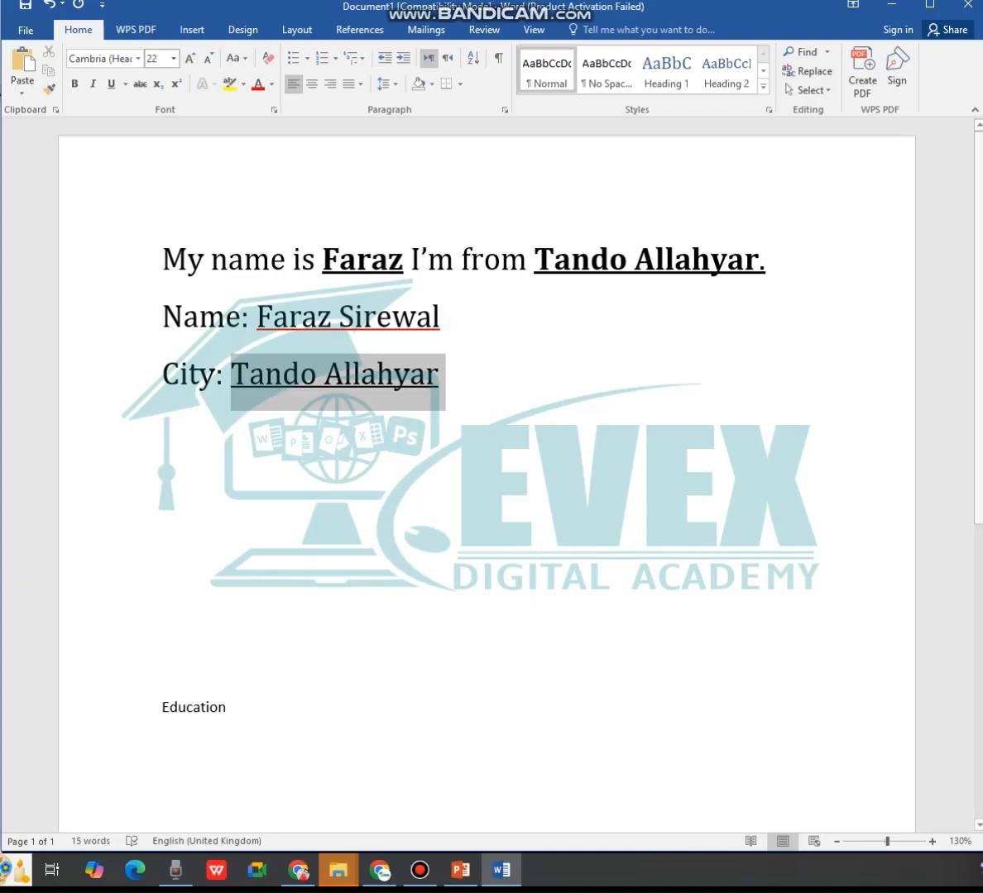
pyautogui.click(139, 83)
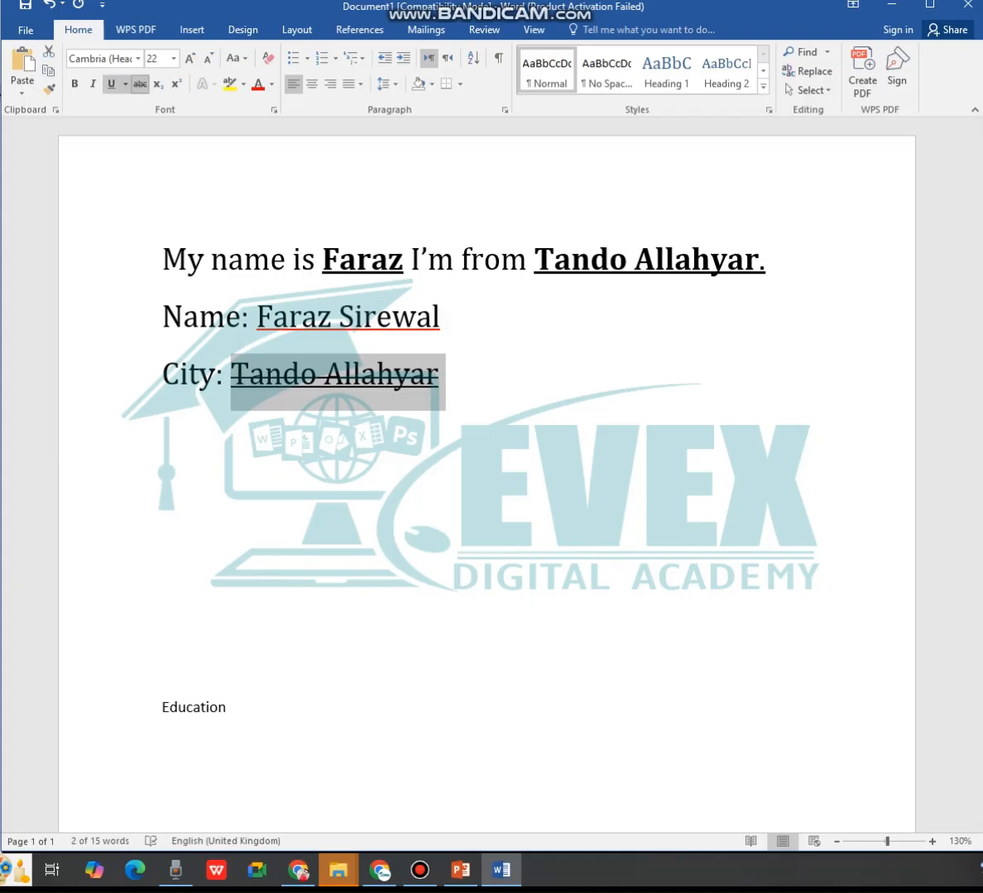
pyautogui.click(140, 83)
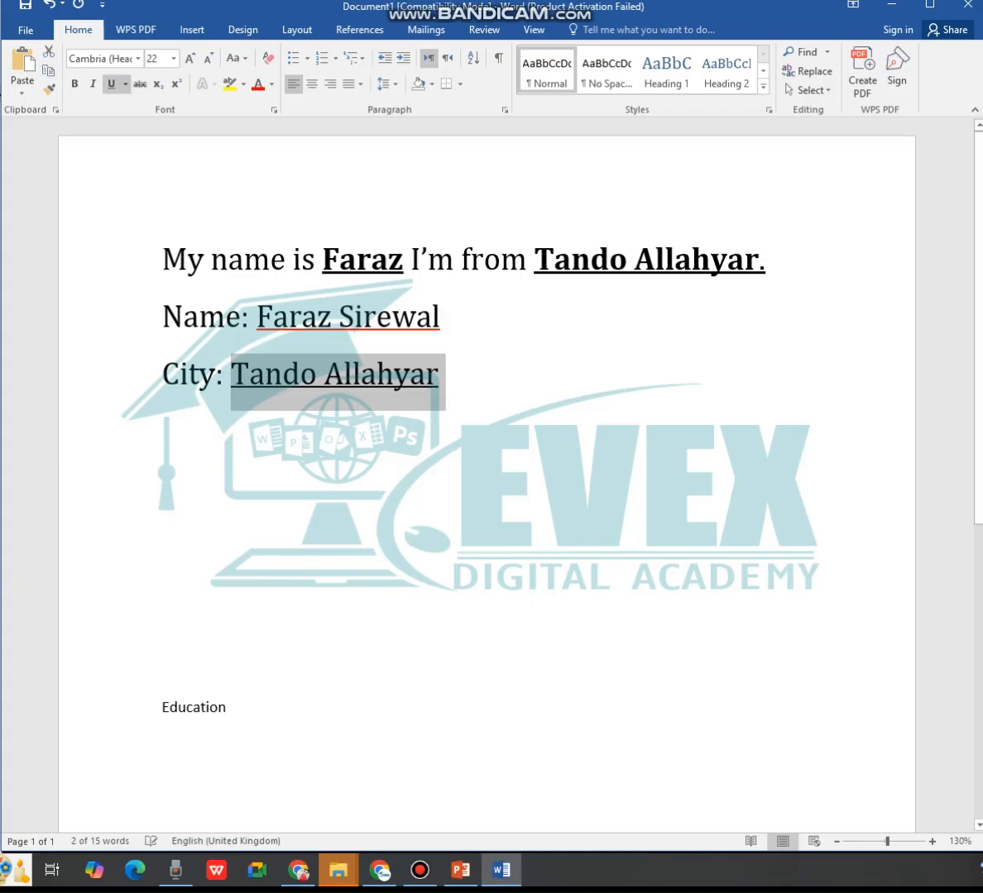
pyautogui.click(448, 374)
pyautogui.press('Return')
pyautogui.press('Return')
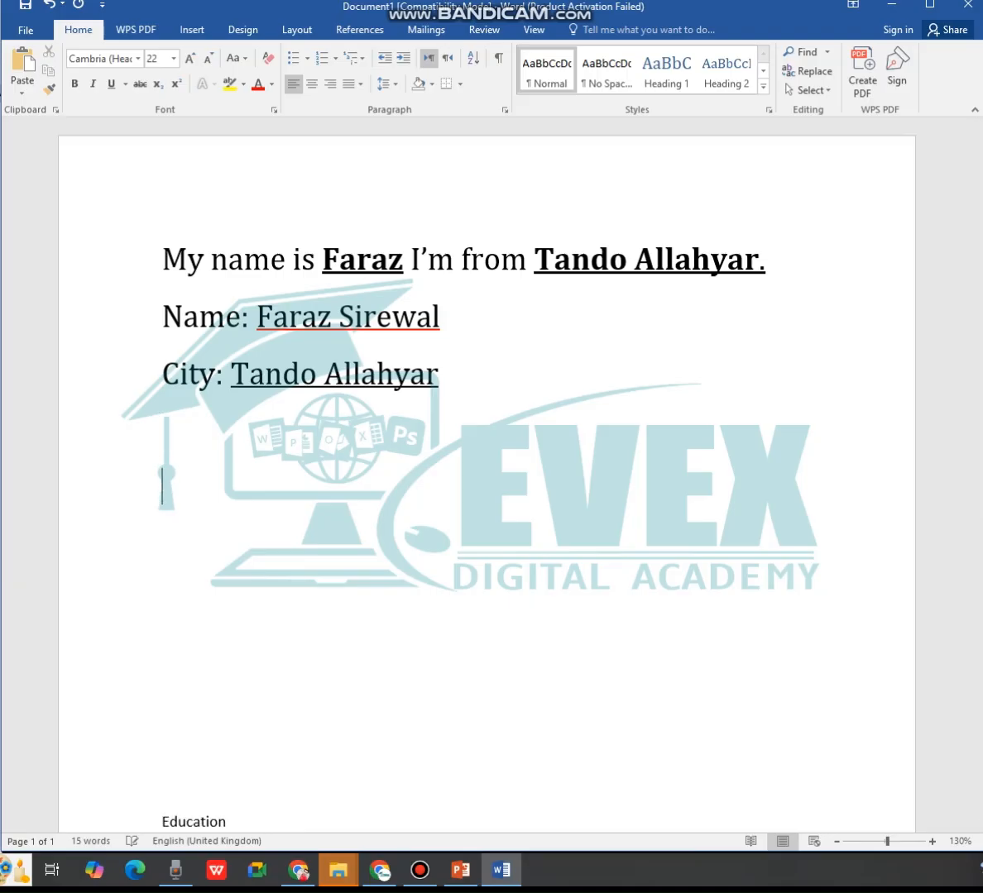
# Type 'old price: 150' on the empty line below the City line
pyautogui.write('Re')
pyautogui.press('BackSpace')
pyautogui.write('=')
pyautogui.press('BackSpace')
pyautogui.press('BackSpace')
pyautogui.write('old price:')
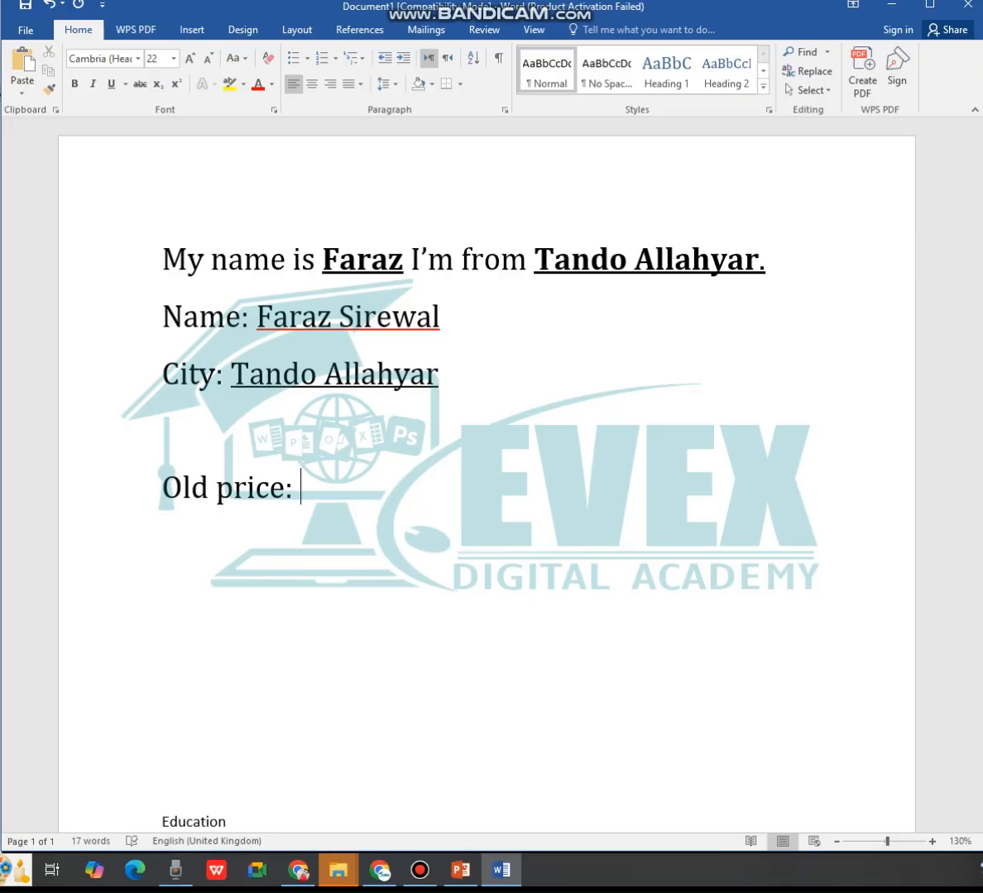
pyautogui.write(' 150')
# Add a 'new price: 100' line and select the whole Old price line
pyautogui.press('Return')
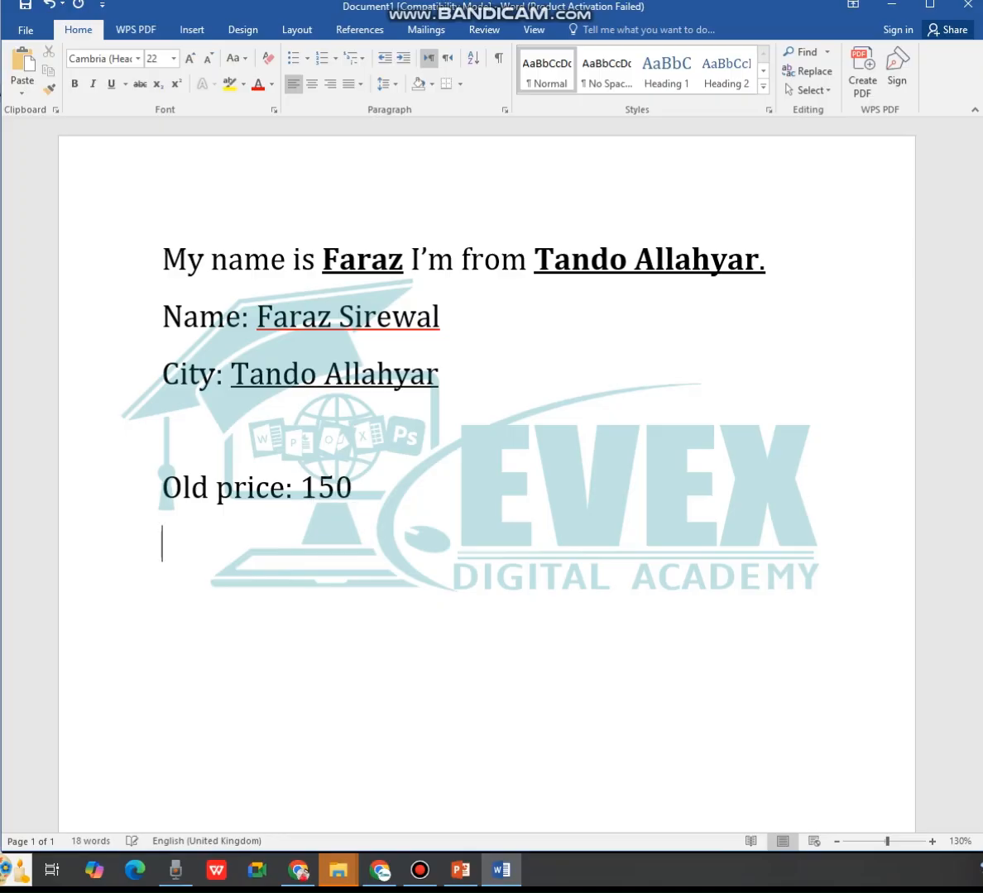
pyautogui.write('nw')
pyautogui.press('BackSpace')
pyautogui.press('BackSpace')
pyautogui.write('ew p')
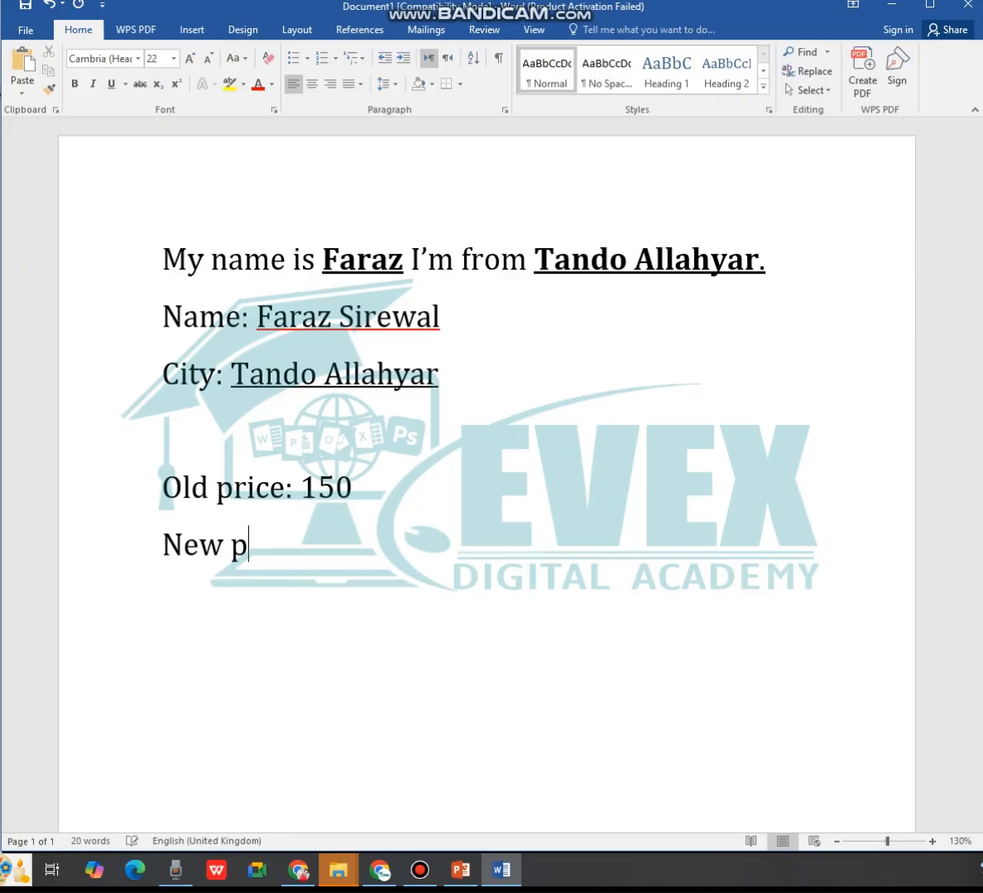
pyautogui.write('rice: 100')
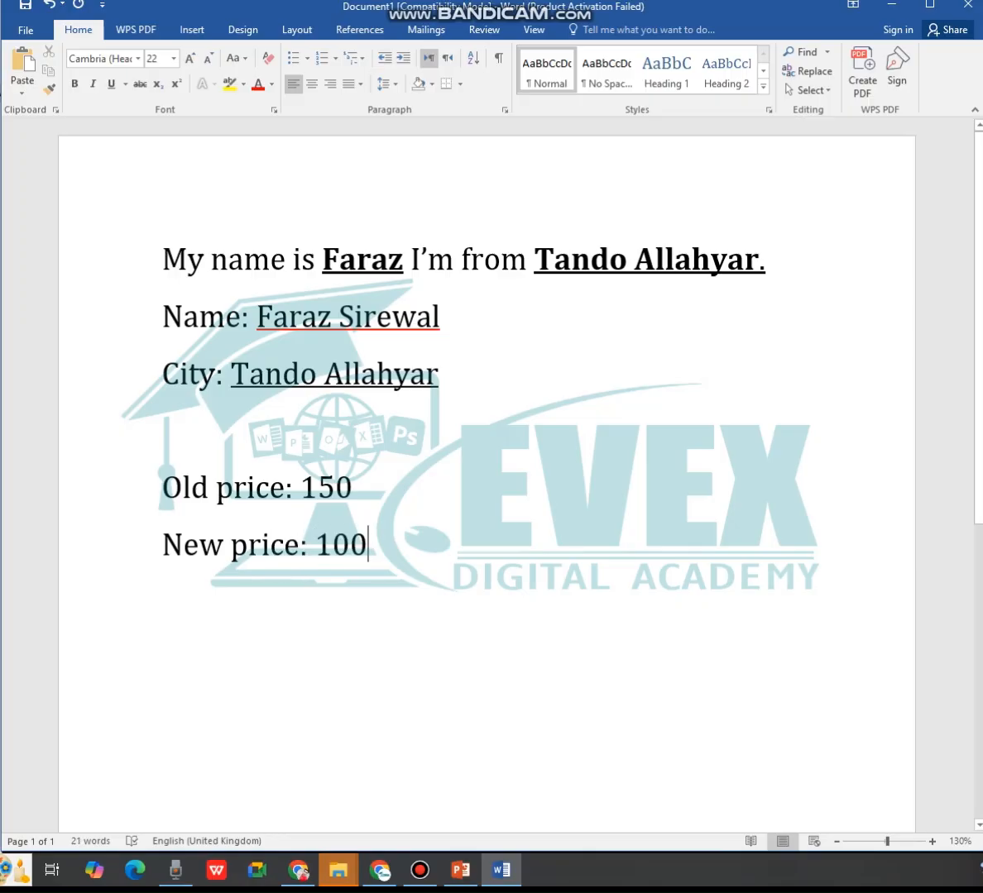
pyautogui.click(353, 488)
pyautogui.hotkey('shift', 'Home')
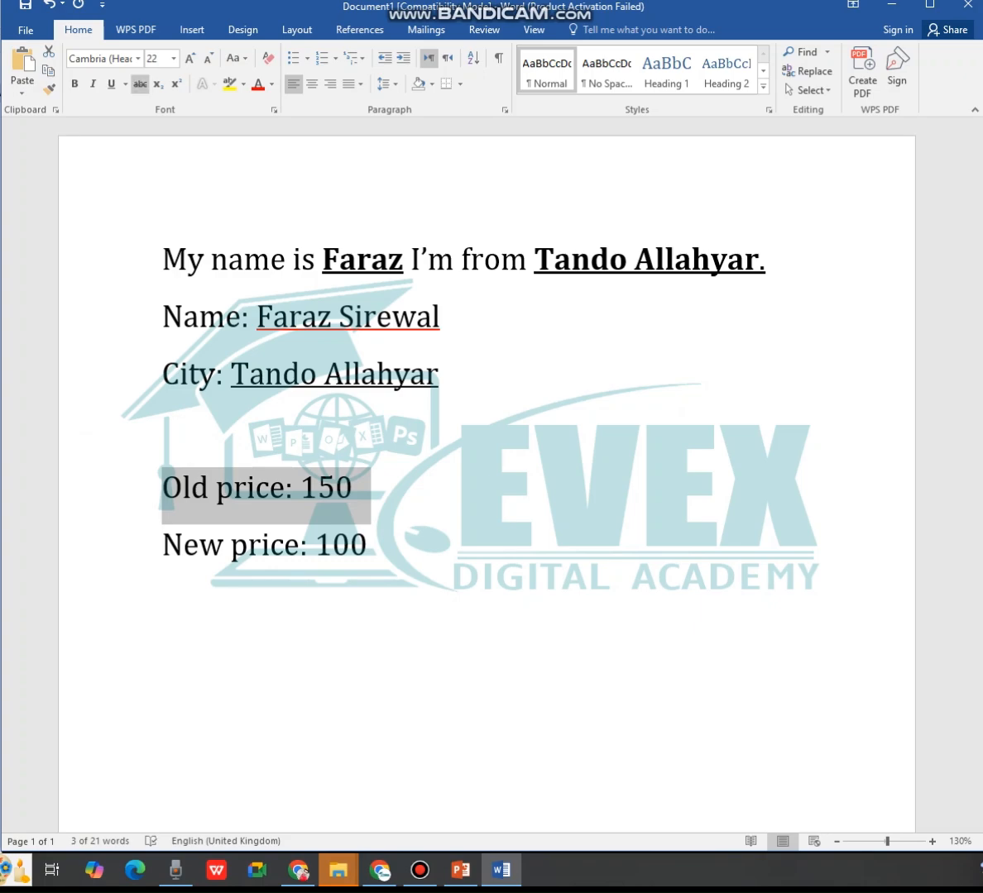
# Strike through 'Old price: 150', then select 'Tando Allahyar' on the City line
pyautogui.click(140, 84)
pyautogui.click(367, 545)
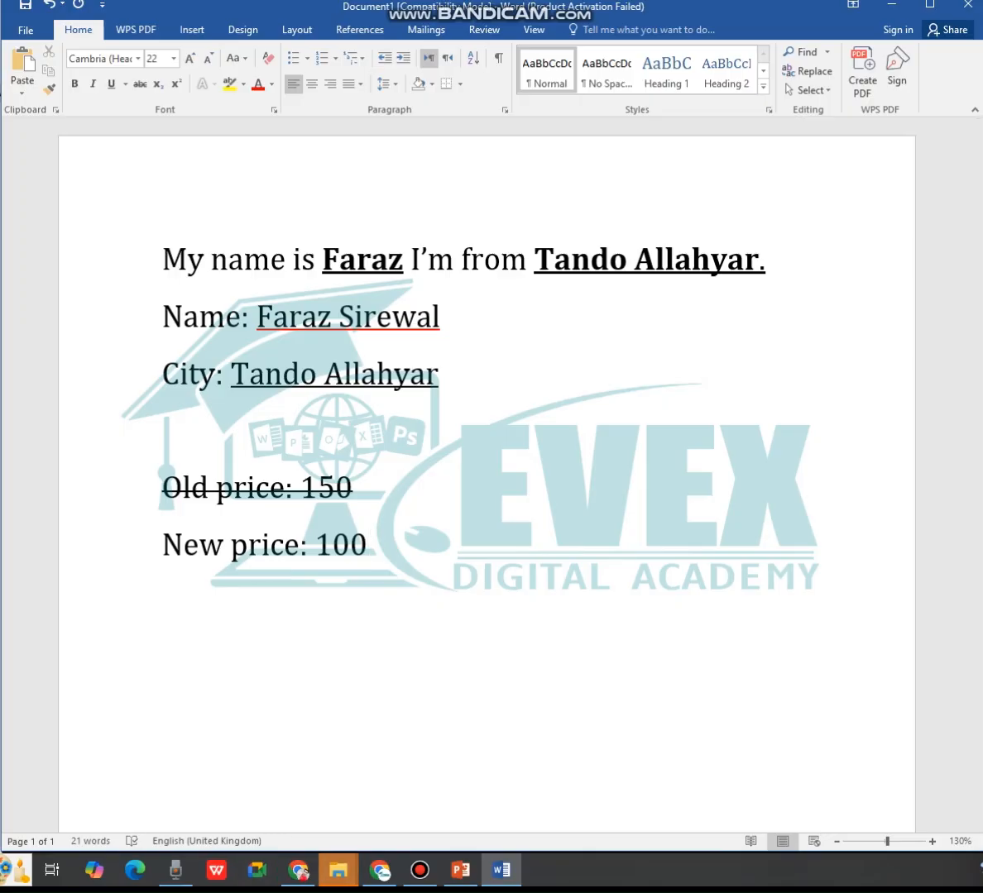
pyautogui.moveTo(445, 377); pyautogui.dragTo(232, 378)
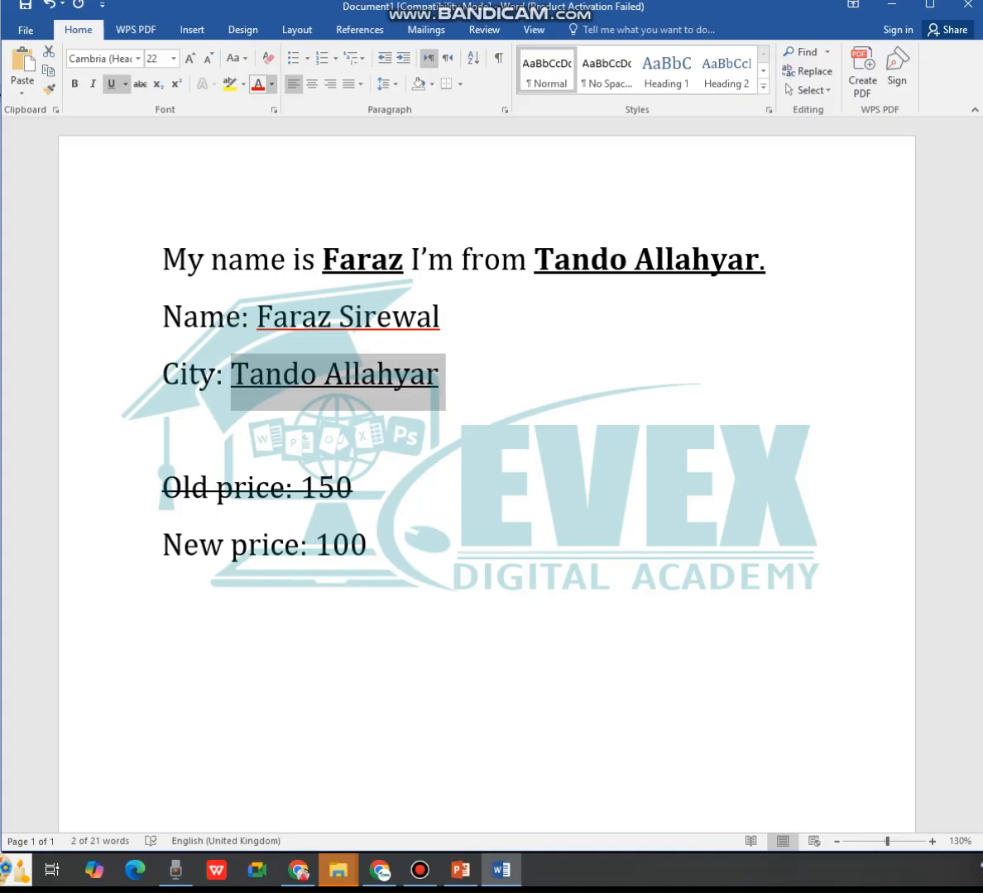
# Browse the Font Color and Highlight choices for 'Tando Allahyar' without applying any
pyautogui.click(272, 83)
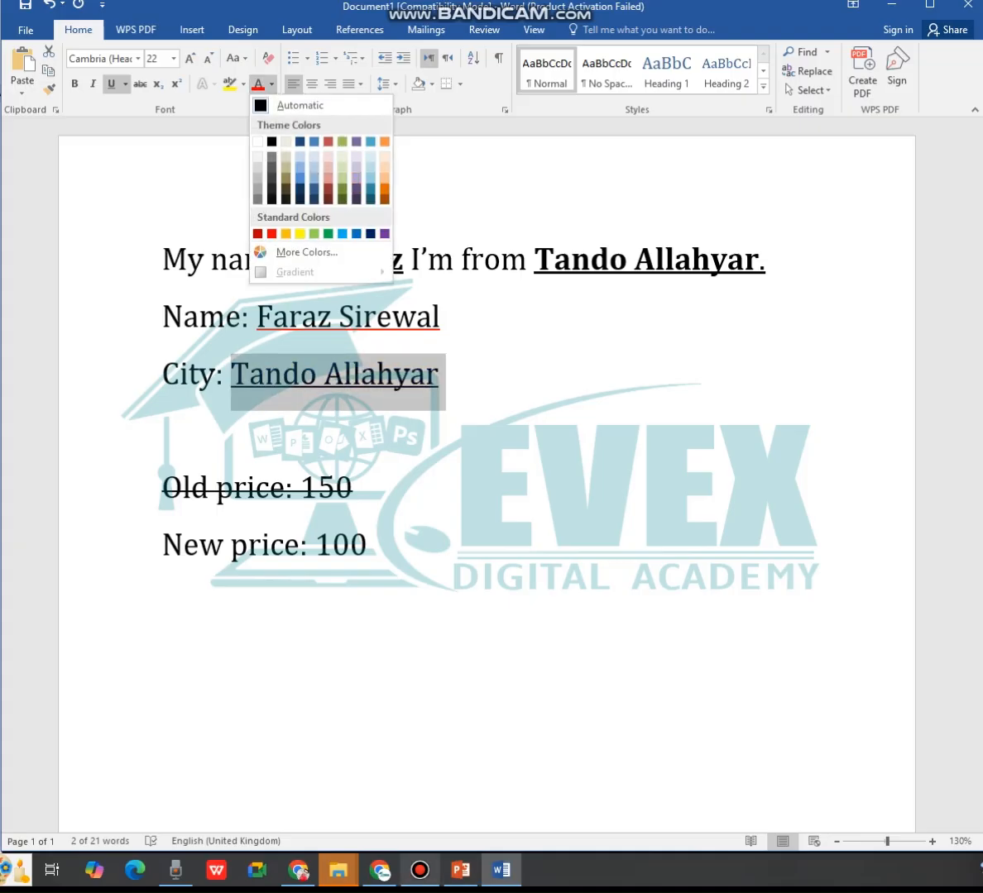
pyautogui.click(420, 870)
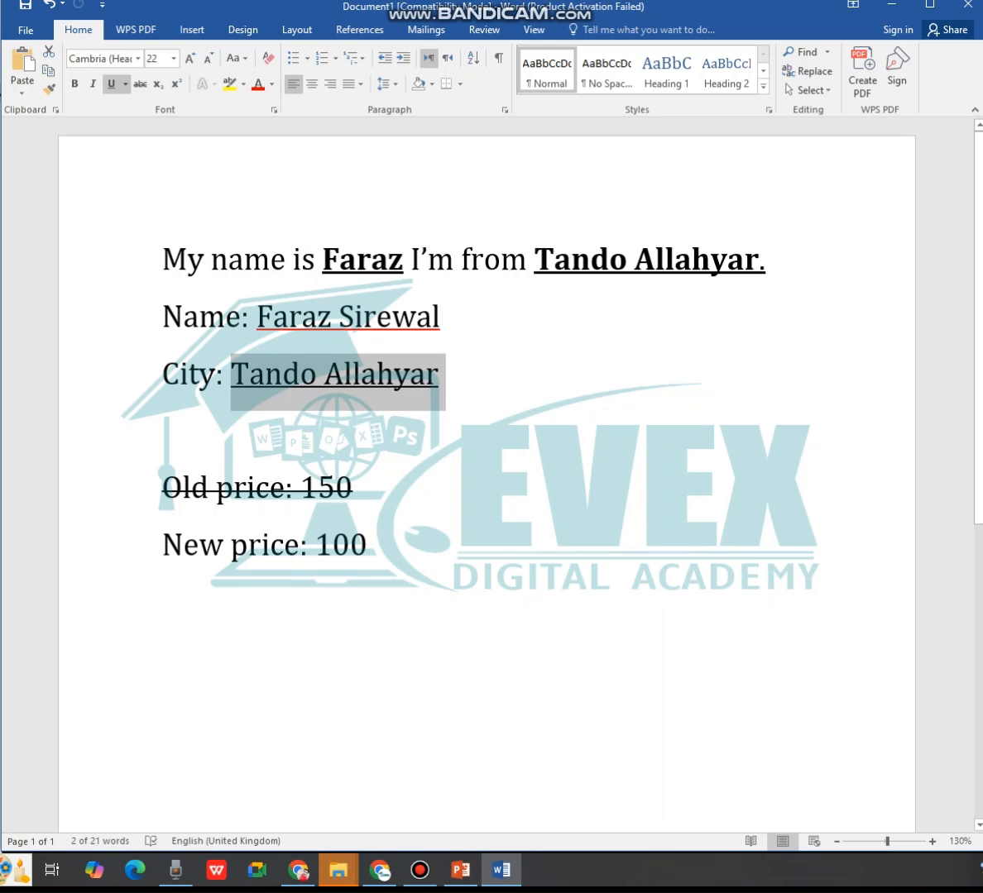
pyautogui.click(243, 84)
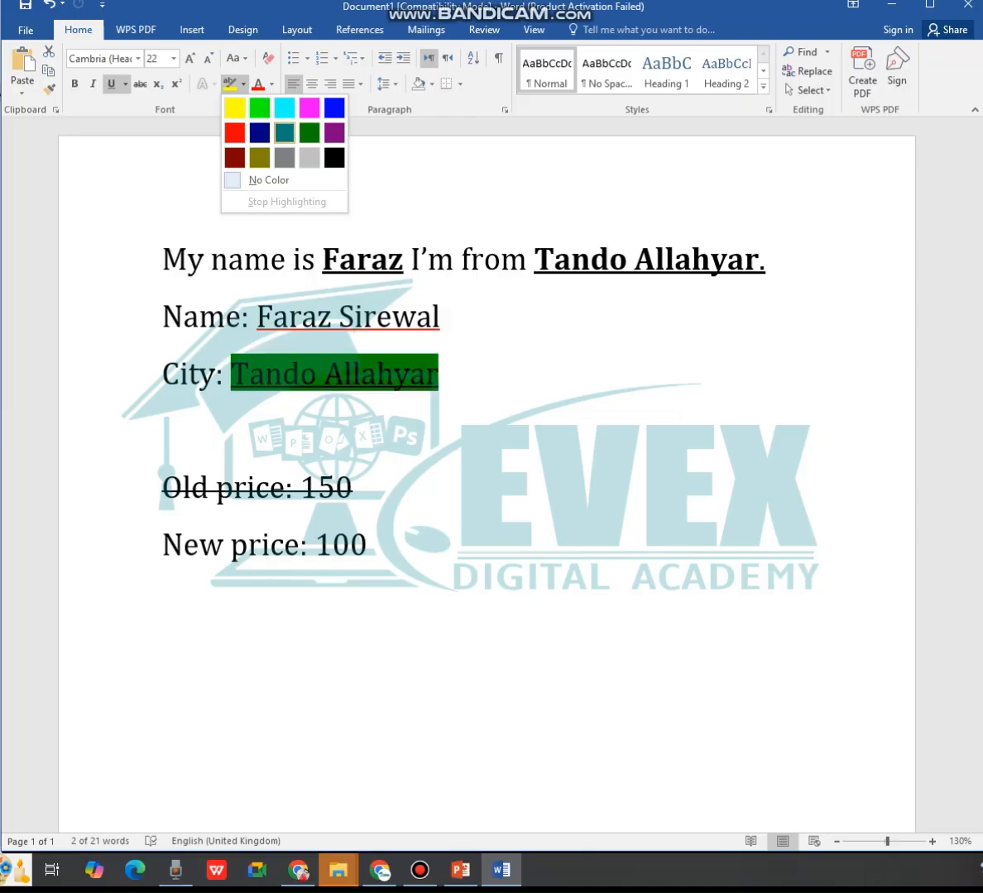
pyautogui.click(243, 84)
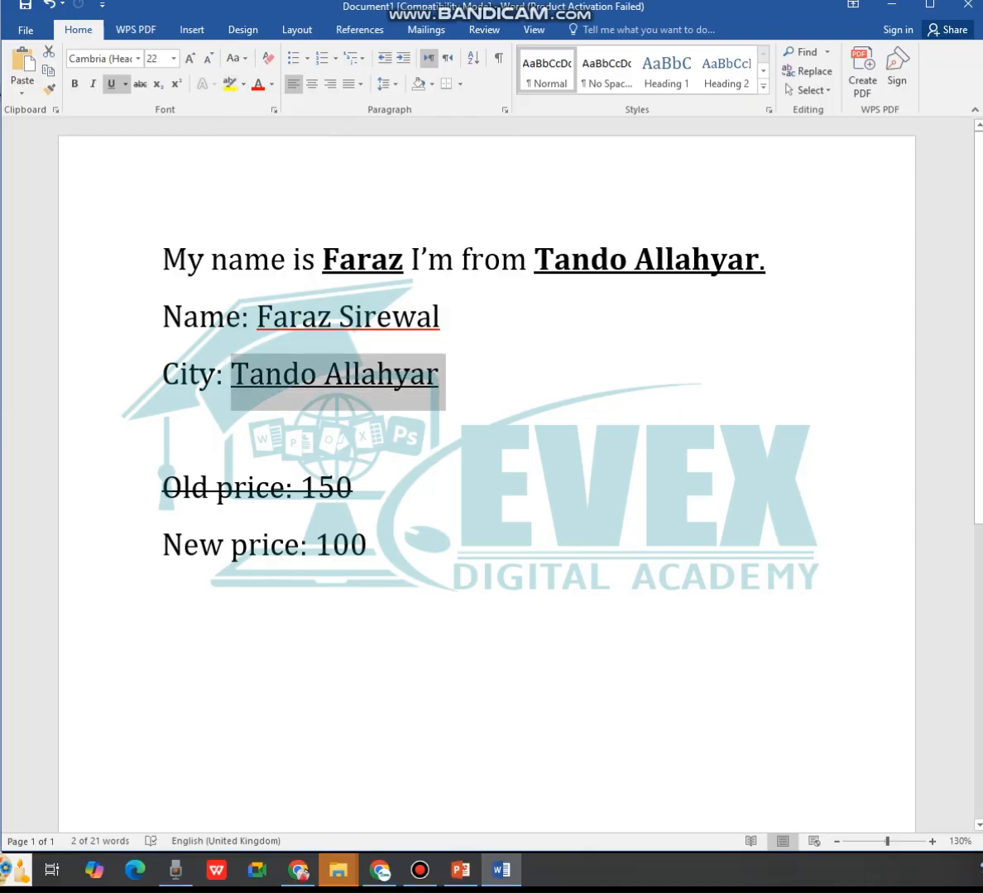
pyautogui.click(272, 84)
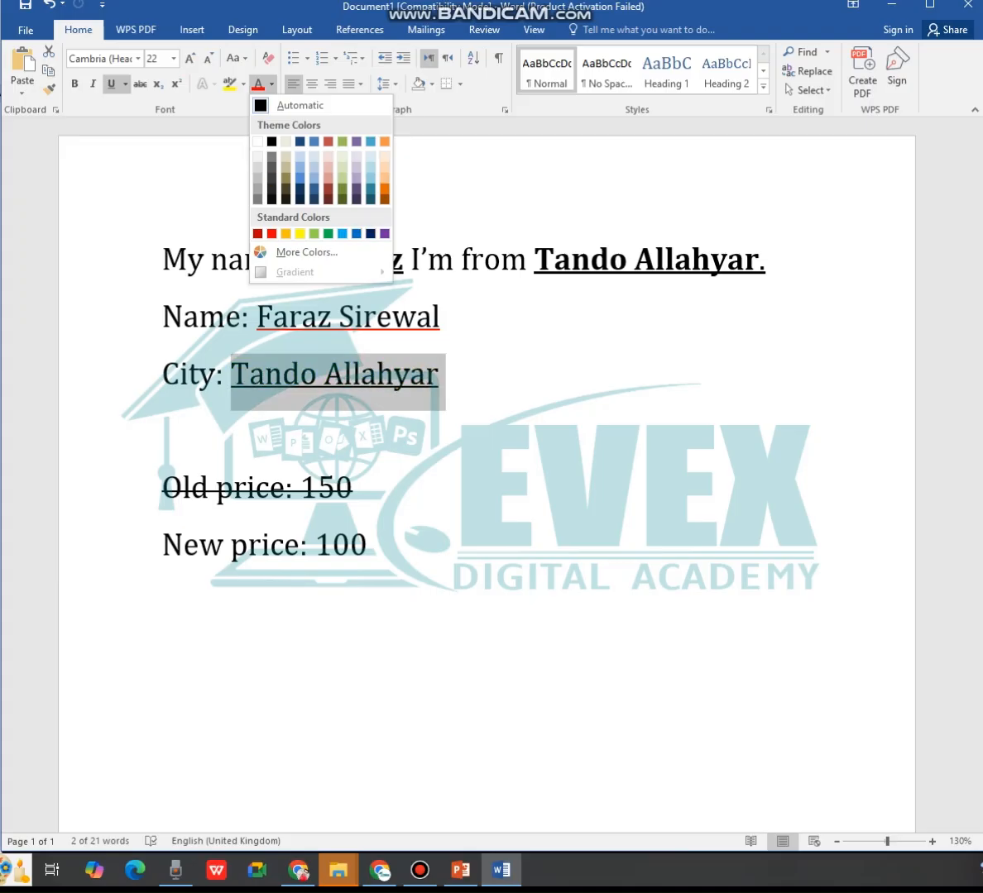
# Colour 'Tando Allahyar' with a custom green of RGB 0, 158, 19 via More Colors
pyautogui.click(298, 253)
pyautogui.click(759, 391)
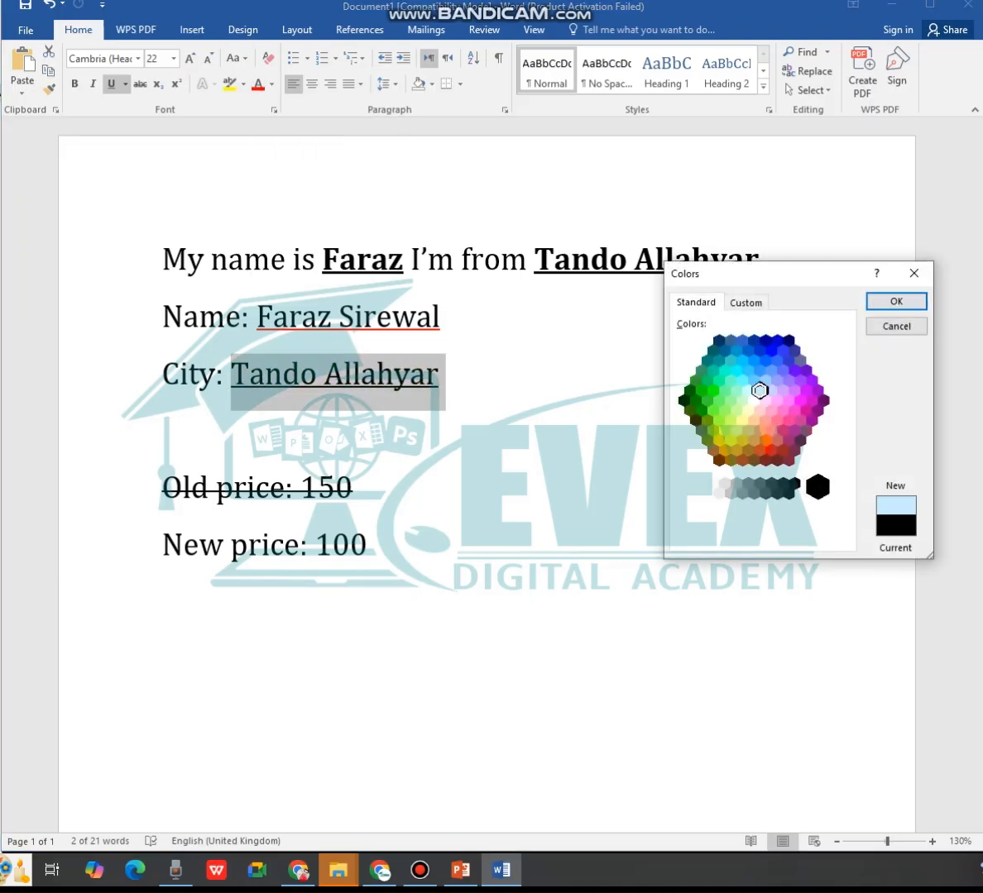
pyautogui.click(713, 391)
pyautogui.click(724, 371)
pyautogui.click(746, 303)
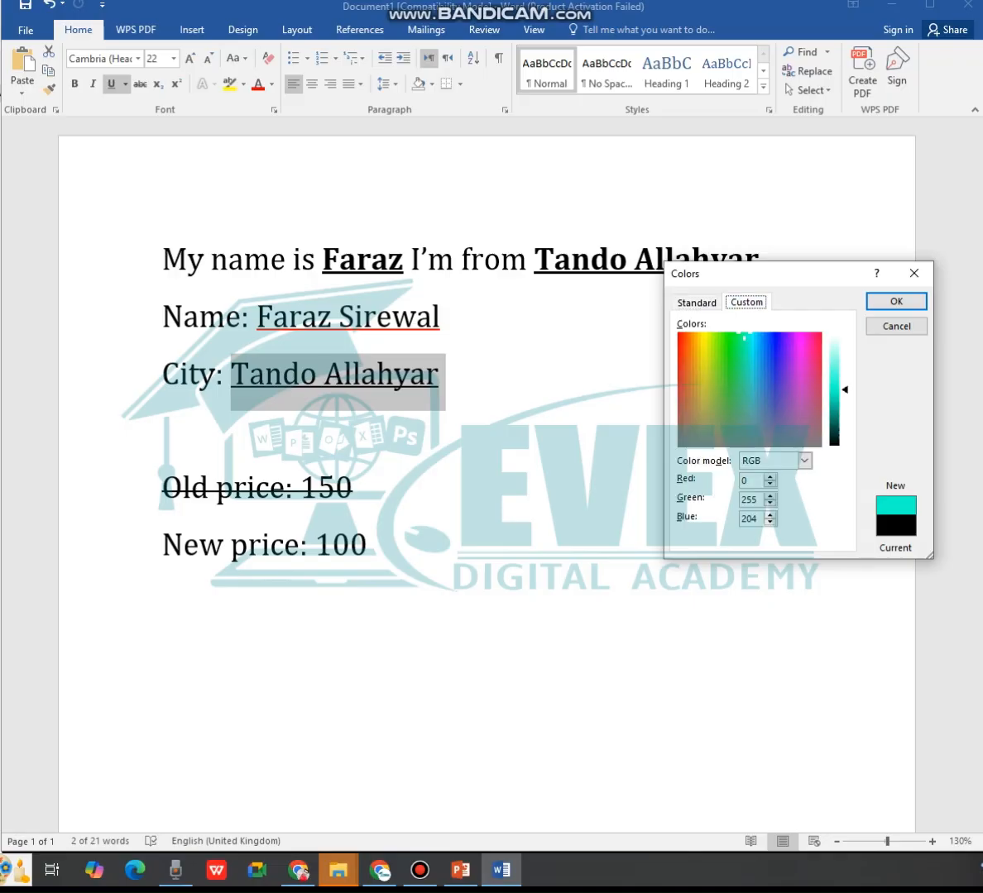
pyautogui.moveTo(775, 365); pyautogui.dragTo(728, 335)
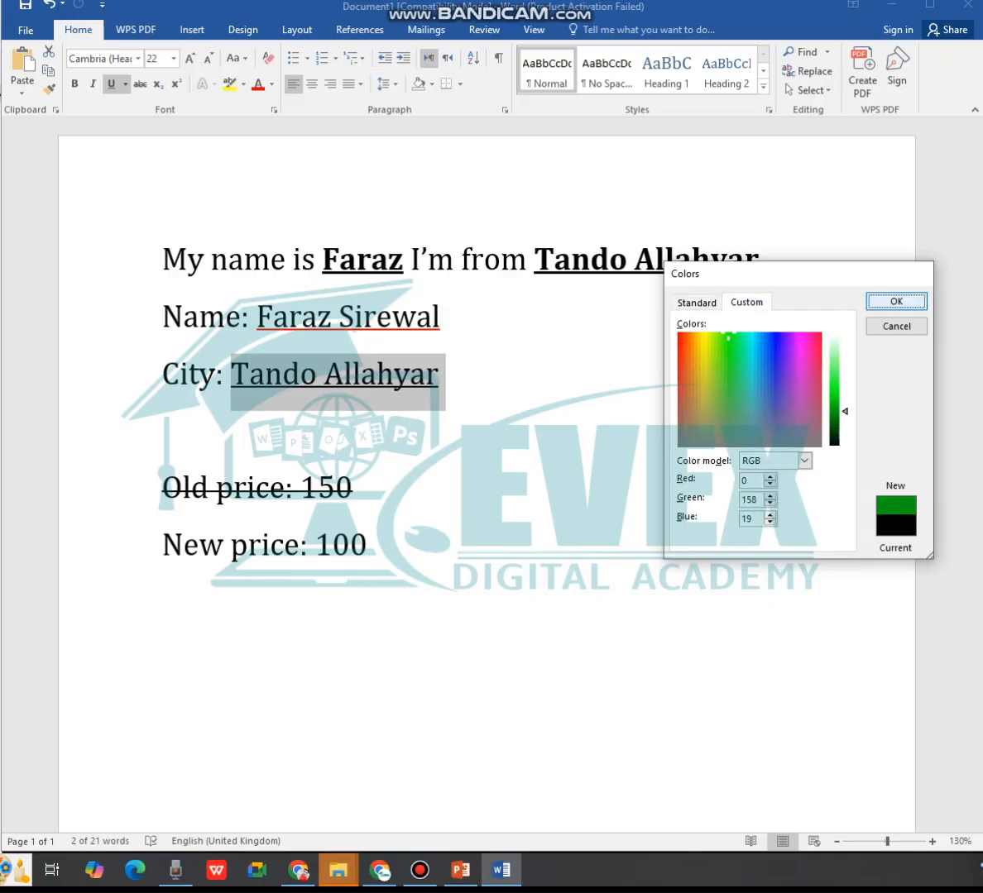
pyautogui.click(895, 302)
pyautogui.click(447, 374)
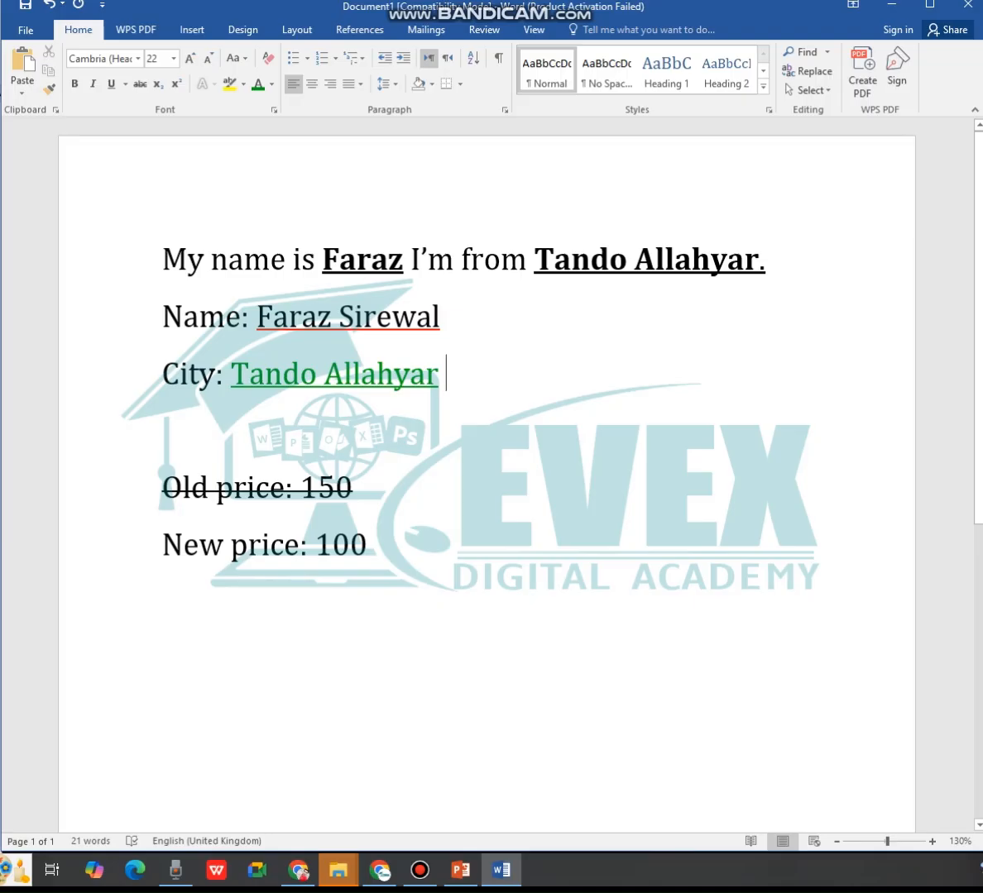